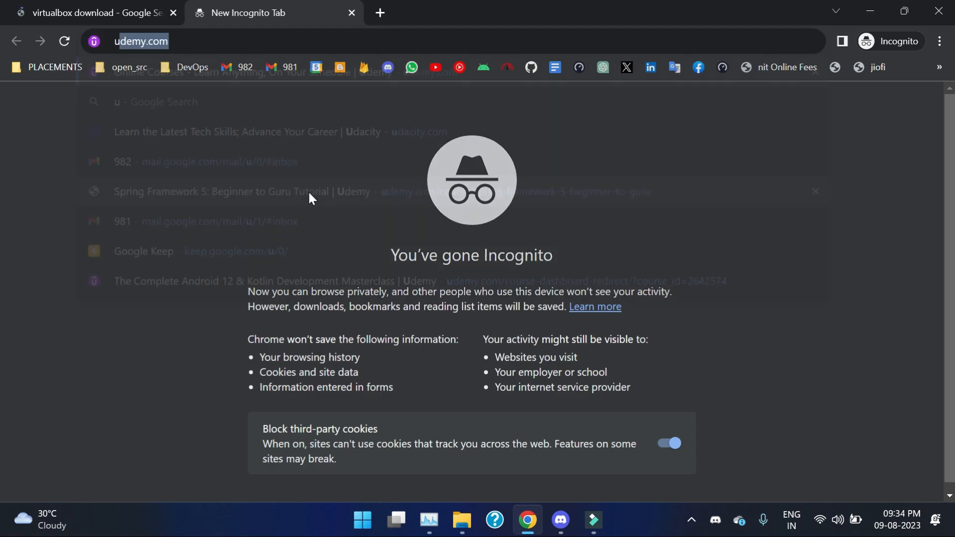
# Step: Search 'ubuntu download' and open the Download Ubuntu Desktop result in a new tab
pyautogui.press('Down')
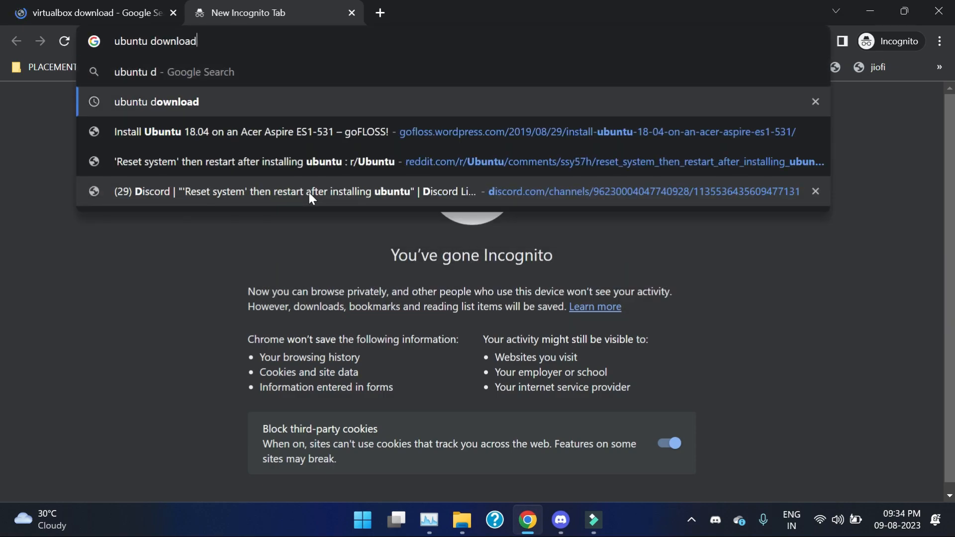
pyautogui.press('Return')
pyautogui.click(2, 5)
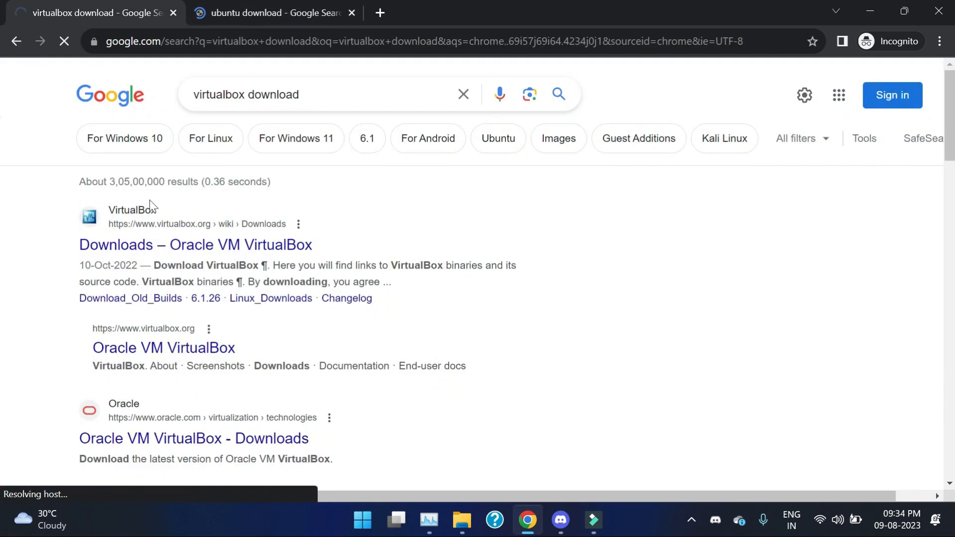
pyautogui.click(267, 6)
pyautogui.click(174, 244)
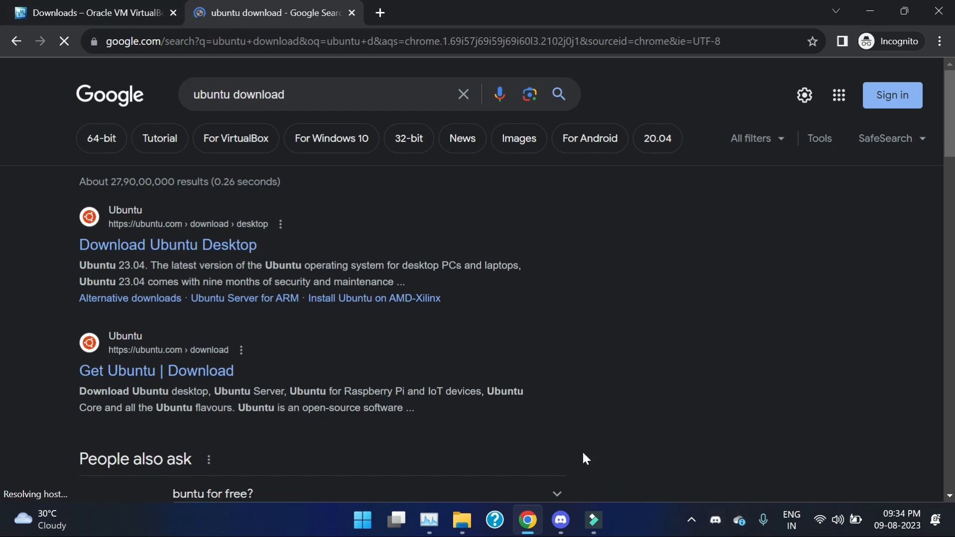
# Step: Use a taskbar tray menu, then return to the VirtualBox Downloads tab
pyautogui.click(692, 520)
pyautogui.rightClick(632, 449)
pyautogui.click(682, 451)
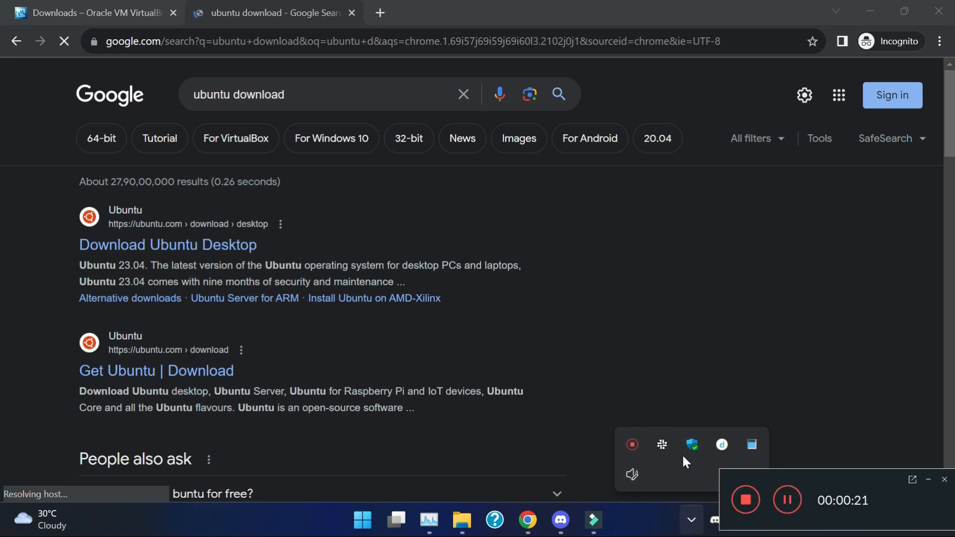
pyautogui.click(928, 479)
pyautogui.click(55, 11)
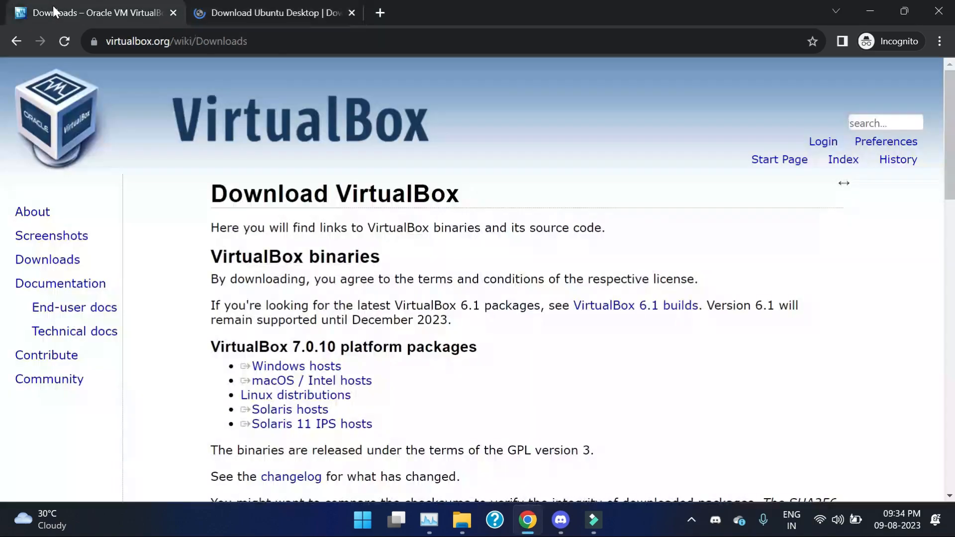
# Step: Cancel the Windows-hosts VirtualBox download and view the existing installers in the softs folder
pyautogui.click(293, 366)
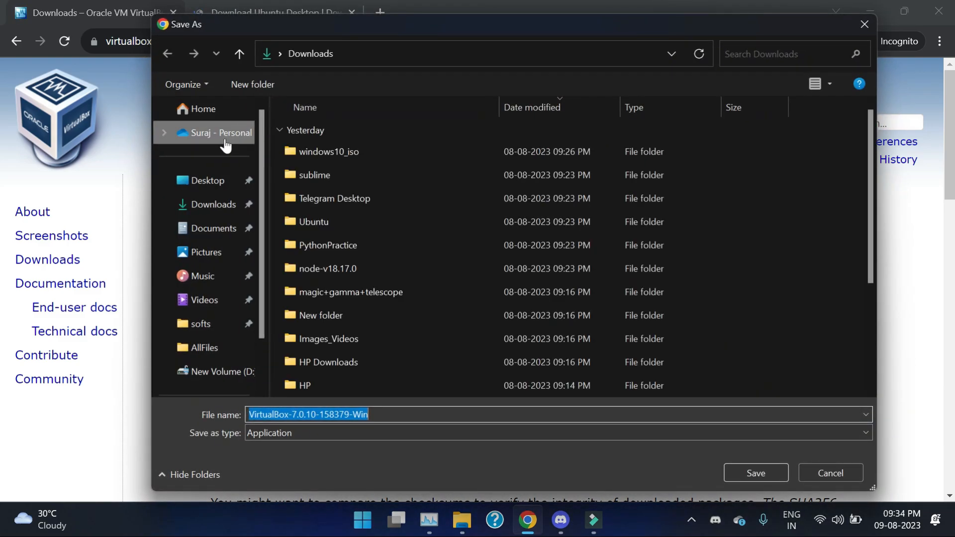
pyautogui.click(847, 472)
pyautogui.click(467, 518)
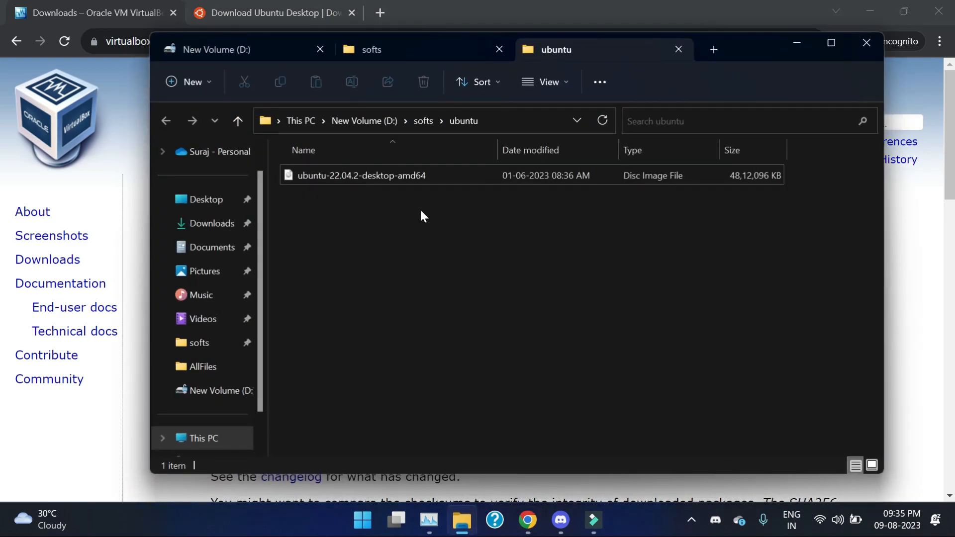
pyautogui.click(390, 45)
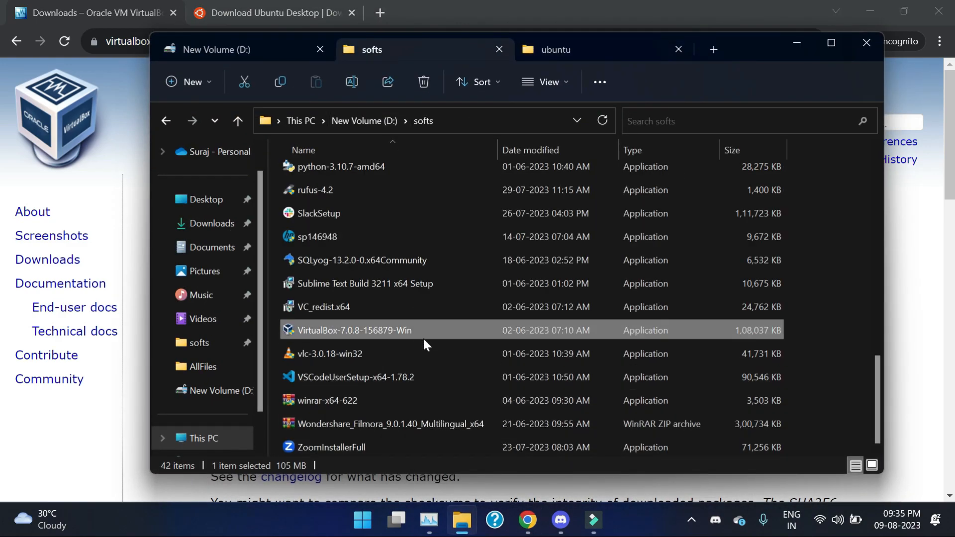
# Step: Accept the Ubuntu site's tracker settings, start the 22.04.2 download and cancel saving the ISO
pyautogui.click(258, 11)
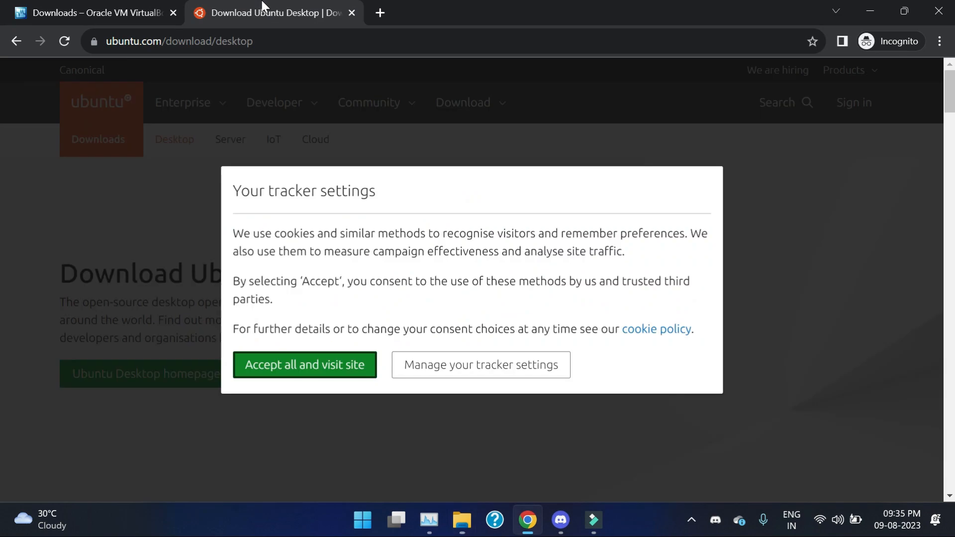
pyautogui.click(305, 366)
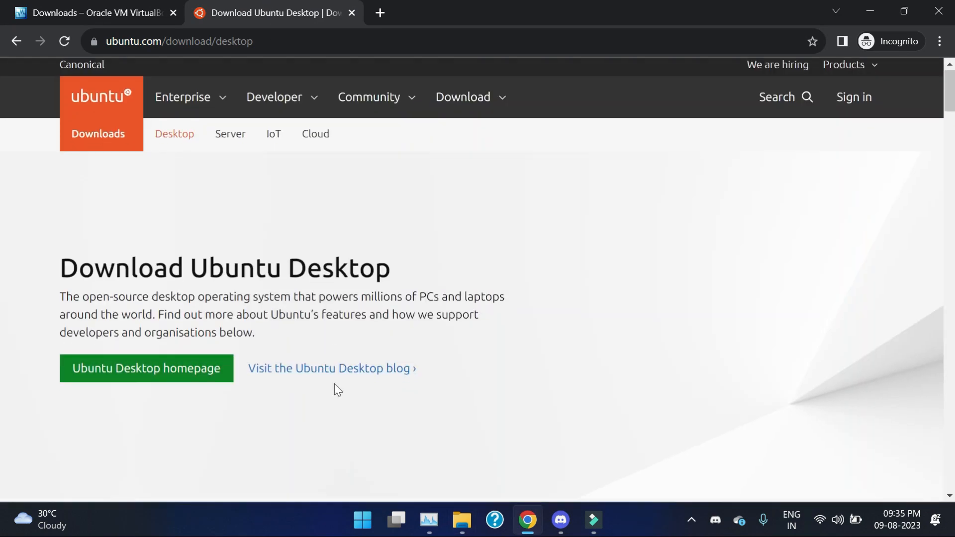
pyautogui.scroll(-5, 335, 390)
pyautogui.click(779, 312)
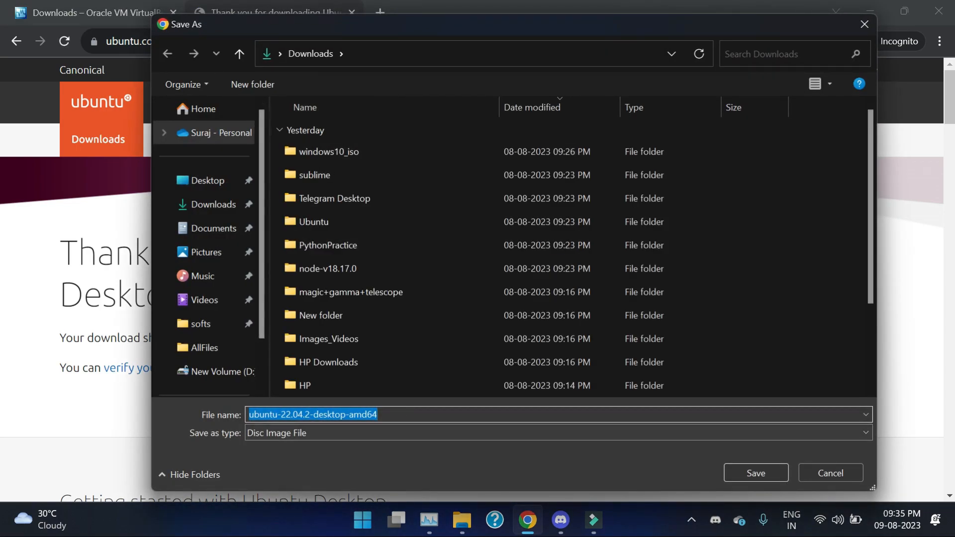
pyautogui.click(827, 475)
# Step: Check the ubuntu folder holding the ISO, then minimise File Explorer and Chrome
pyautogui.click(462, 520)
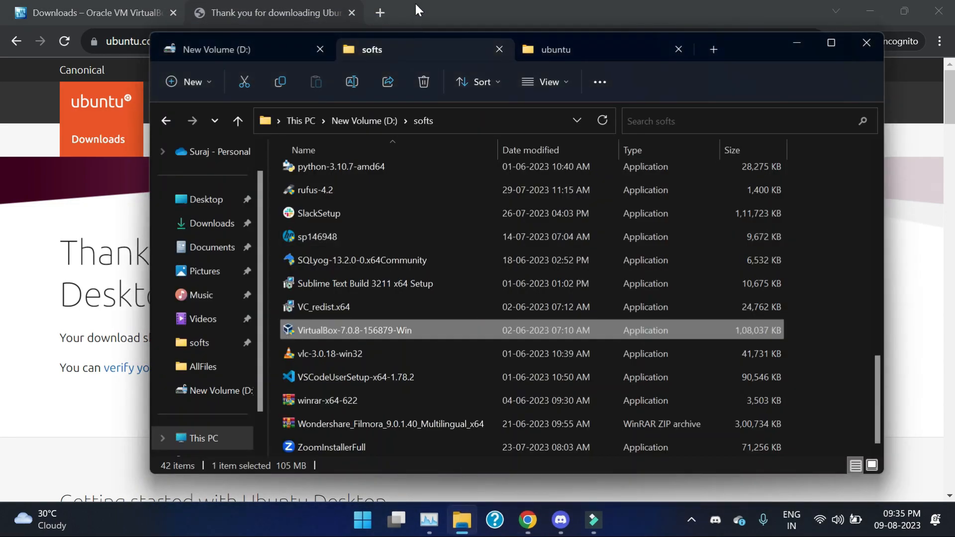
pyautogui.click(573, 50)
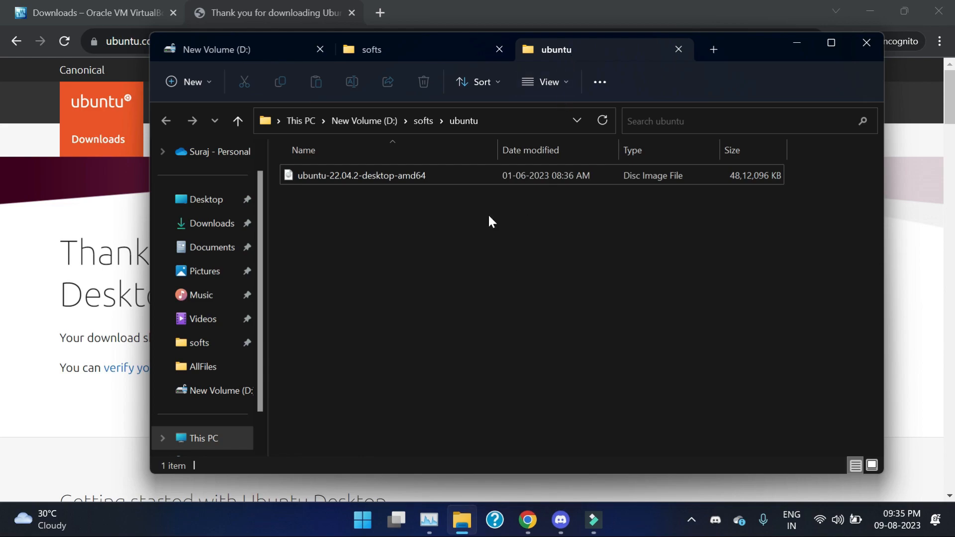
pyautogui.click(558, 1)
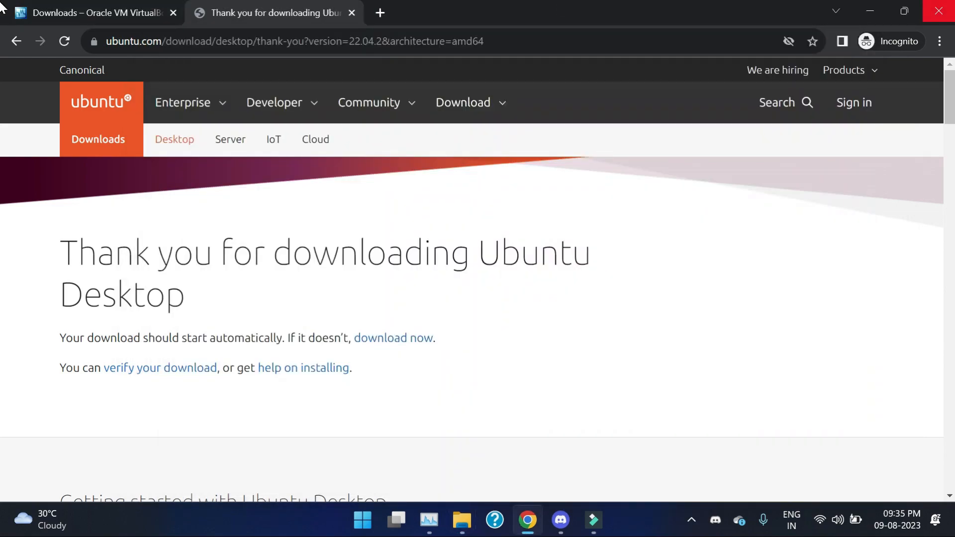
pyautogui.click(871, 11)
# Step: Launch Oracle VM VirtualBox via a Start menu search for 'vir' and begin a new VM
pyautogui.click(808, 37)
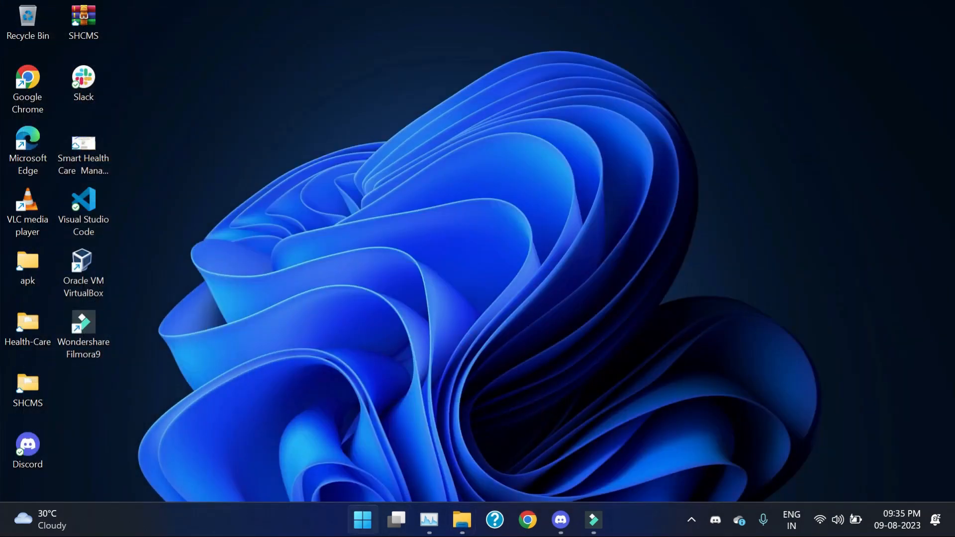
pyautogui.click(362, 519)
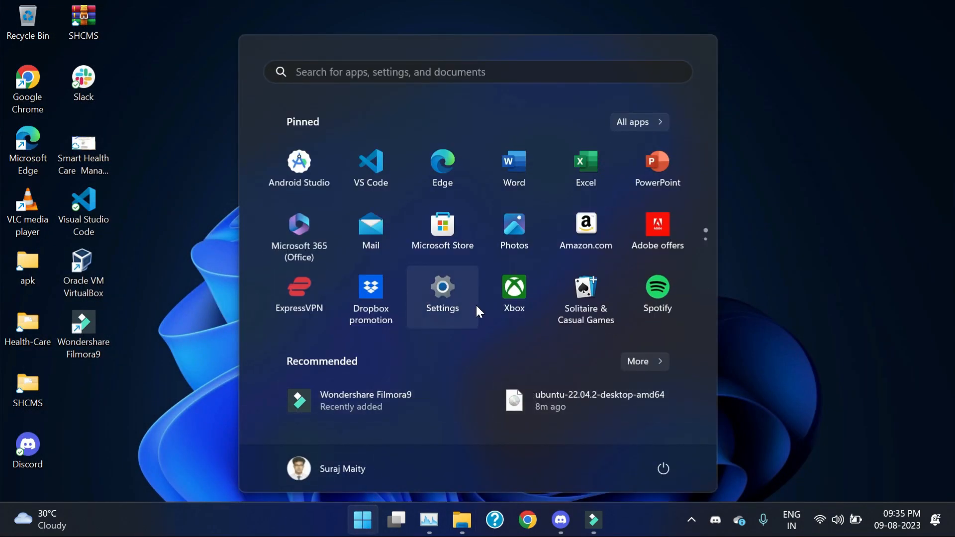
pyautogui.write('vir')
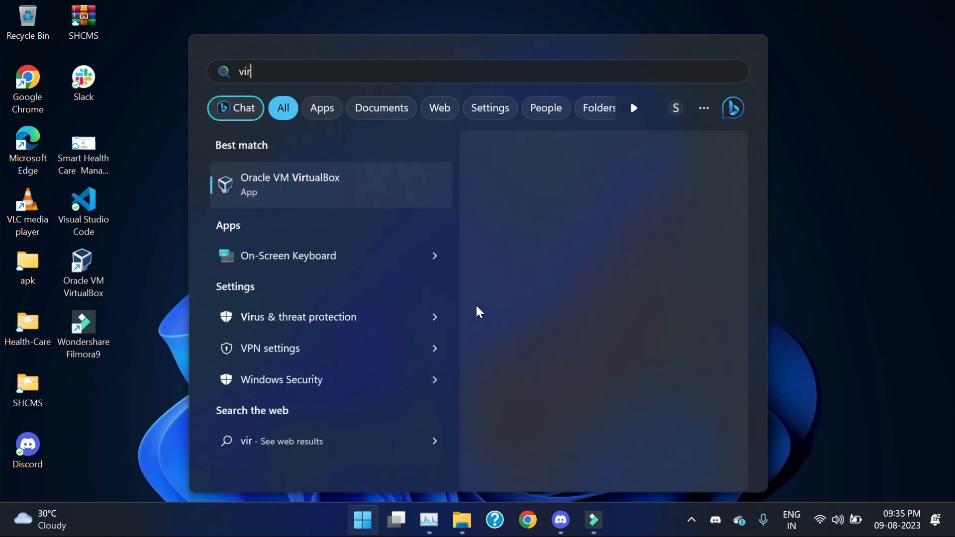
pyautogui.press('Return')
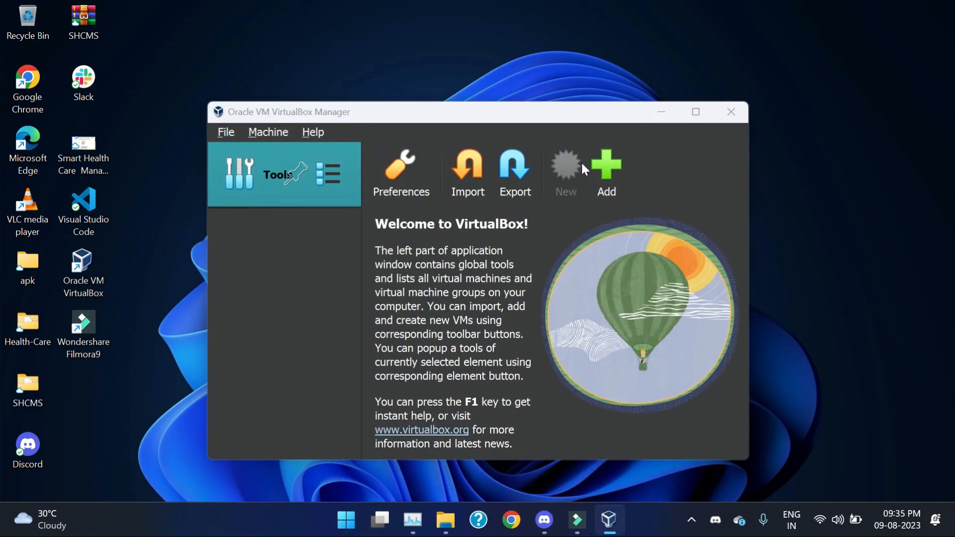
pyautogui.click(581, 165)
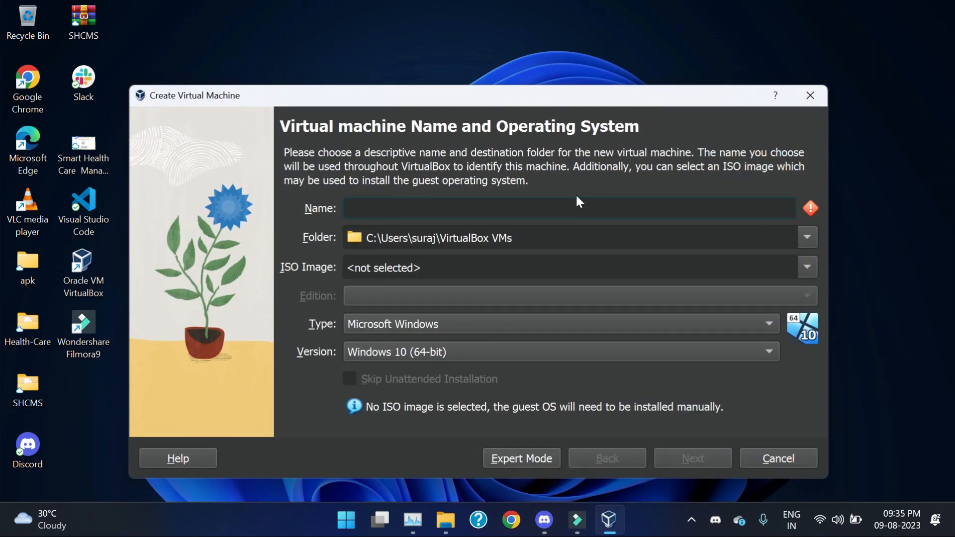
# Step: Name the VM 'ubuntu' and set its folder to D:\vm\Ubuntu
pyautogui.write('u')
pyautogui.press('BackSpace')
pyautogui.write('ubu')
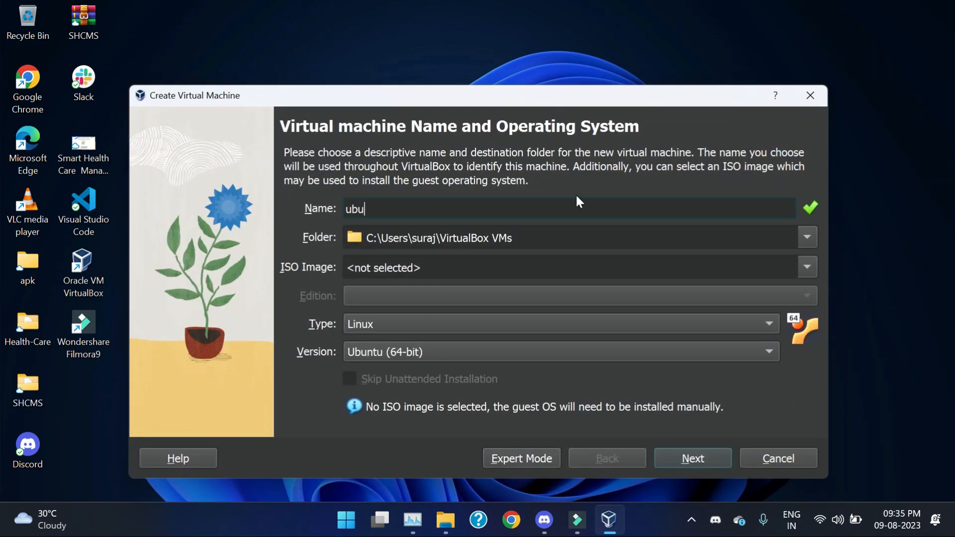
pyautogui.write('ntu')
pyautogui.click(806, 242)
pyautogui.click(561, 284)
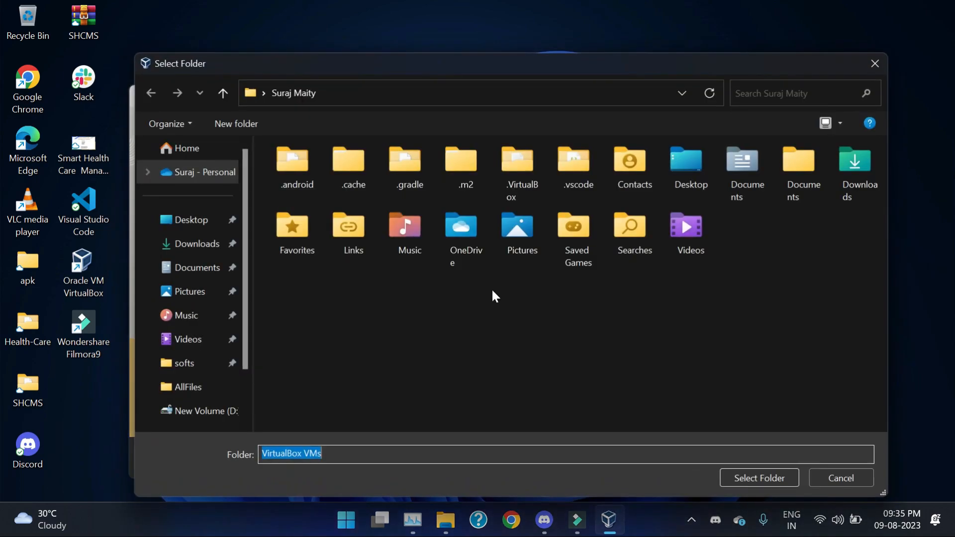
pyautogui.scroll(-2, 192, 392)
pyautogui.click(194, 364)
pyautogui.click(545, 195)
pyautogui.doubleClick(543, 192)
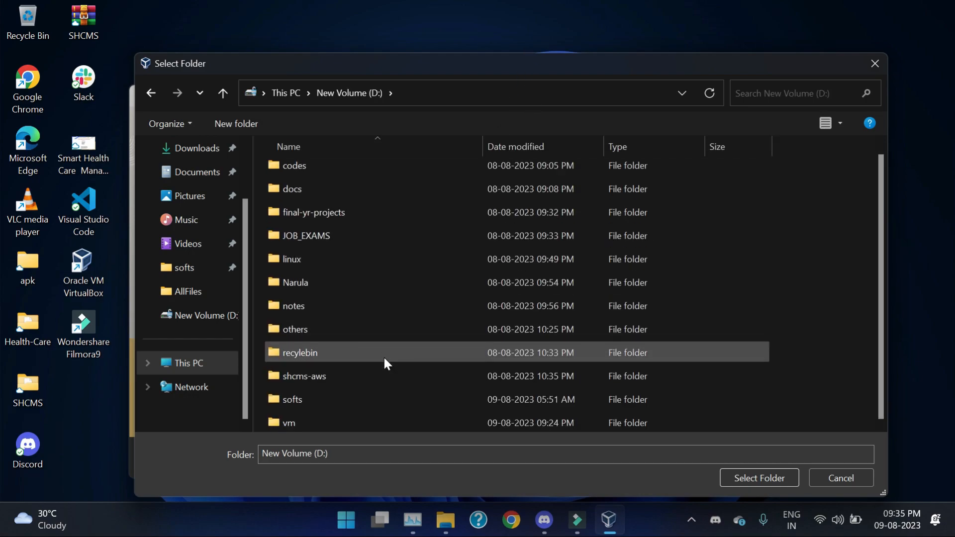
pyautogui.doubleClick(305, 421)
pyautogui.doubleClick(398, 170)
pyautogui.click(777, 480)
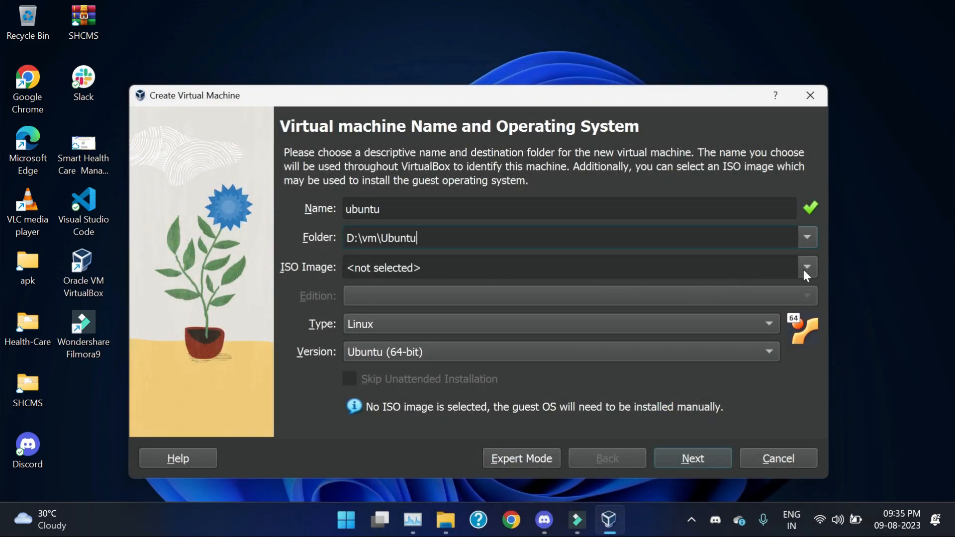
# Step: Attach the ubuntu-22.04.2-desktop-amd64.iso image from D:\softs\ubuntu
pyautogui.click(807, 268)
pyautogui.click(616, 299)
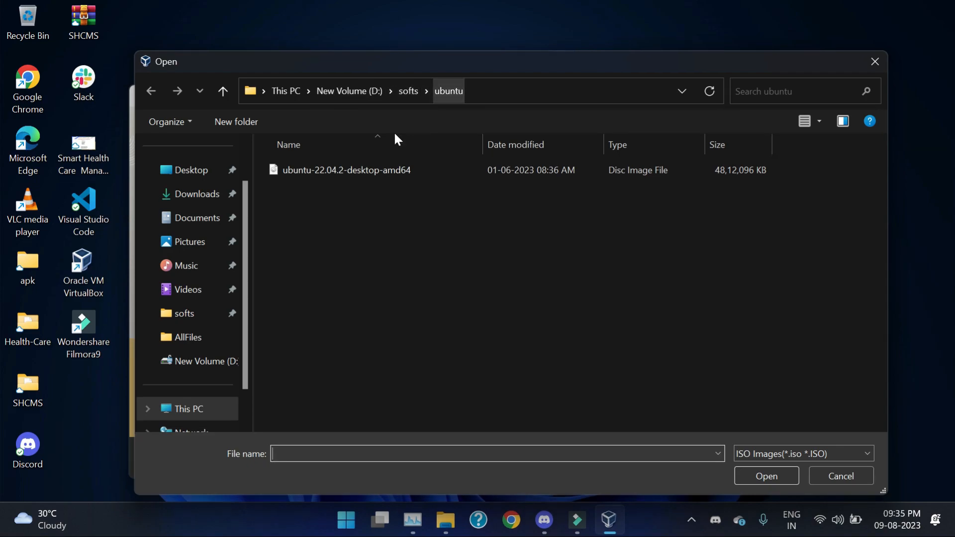
pyautogui.click(346, 170)
pyautogui.click(766, 476)
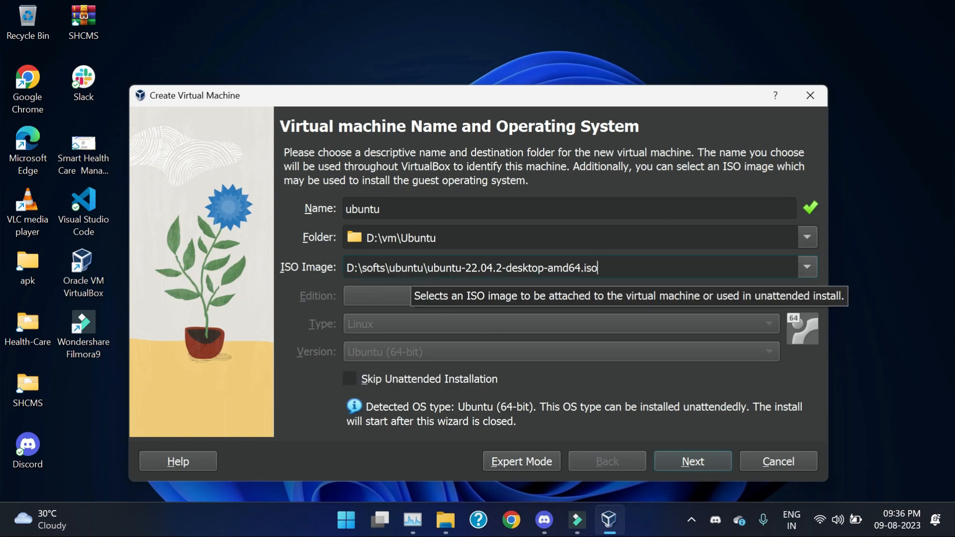
# Step: Advance to the Unattended Guest OS Install page and reveal the hidden default passwords
pyautogui.click(698, 454)
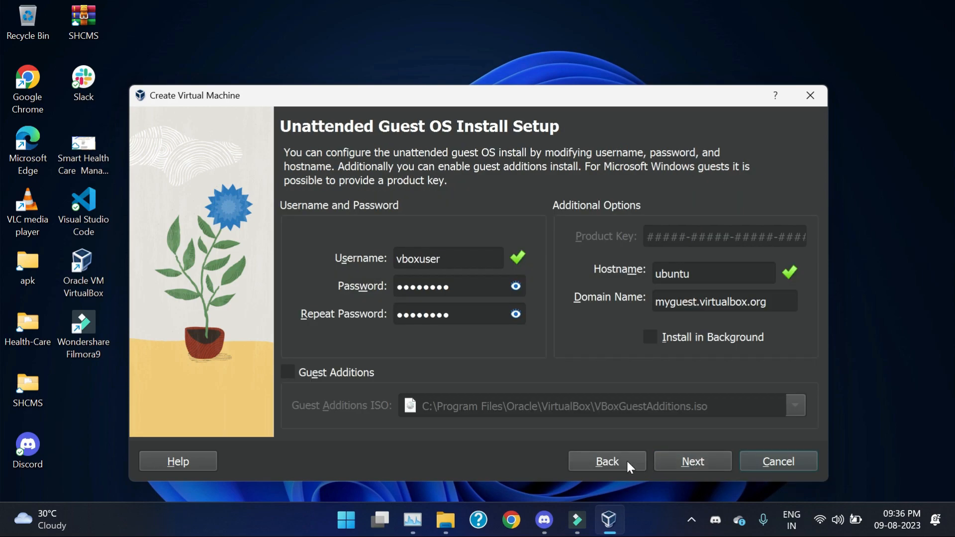
pyautogui.click(631, 459)
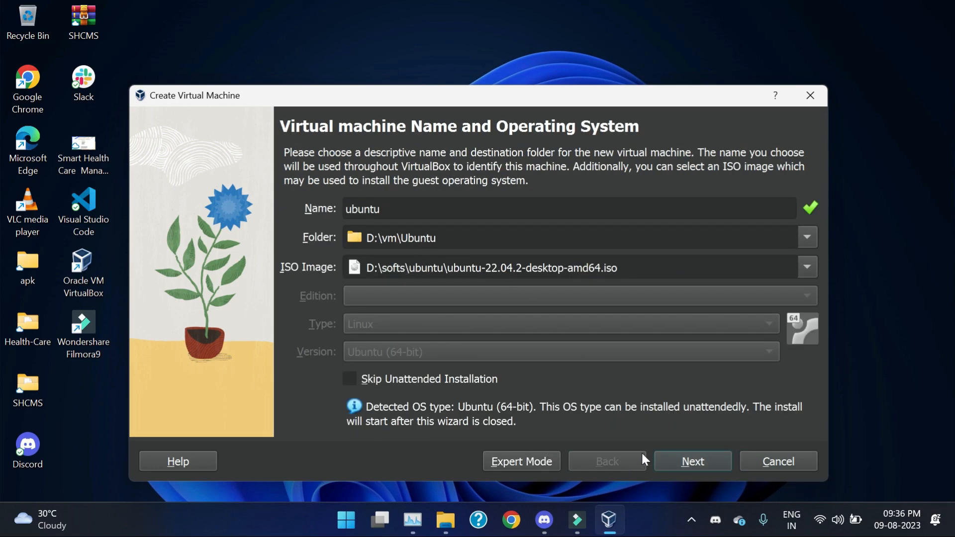
pyautogui.click(690, 467)
pyautogui.click(516, 287)
# Step: Replace the default password in both password fields and enter a new username
pyautogui.moveTo(461, 288); pyautogui.dragTo(395, 288)
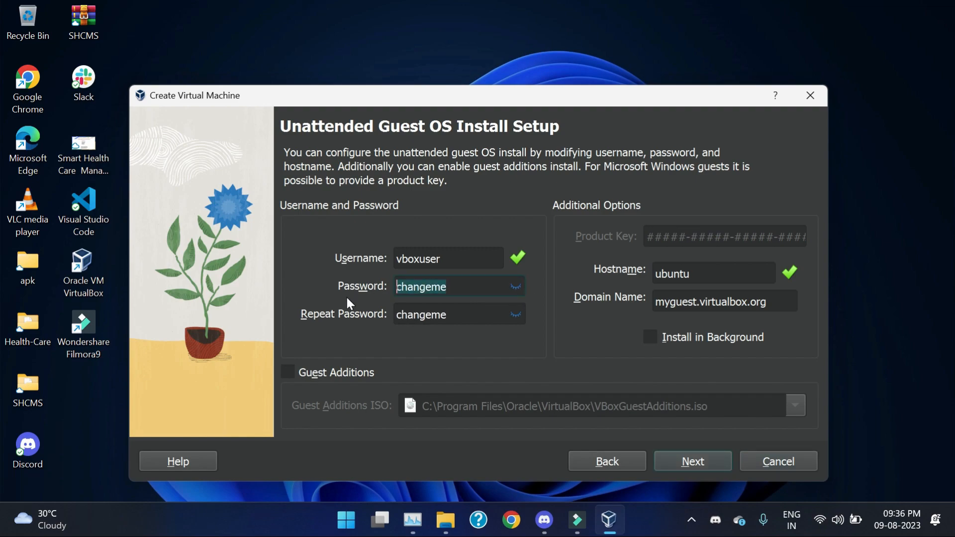
pyautogui.press('Tab')
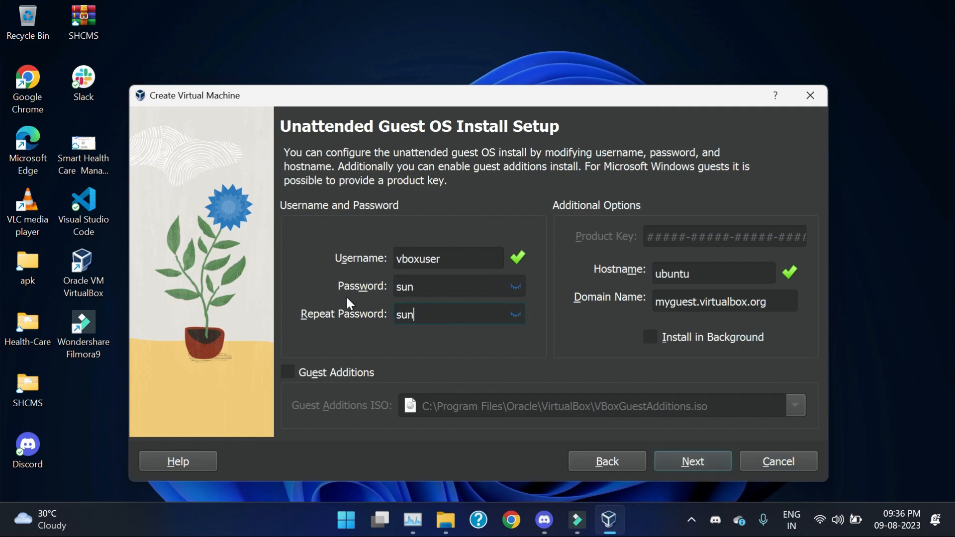
pyautogui.hotkey('shift', 'Tab')
pyautogui.hotkey('shift', 'Tab')
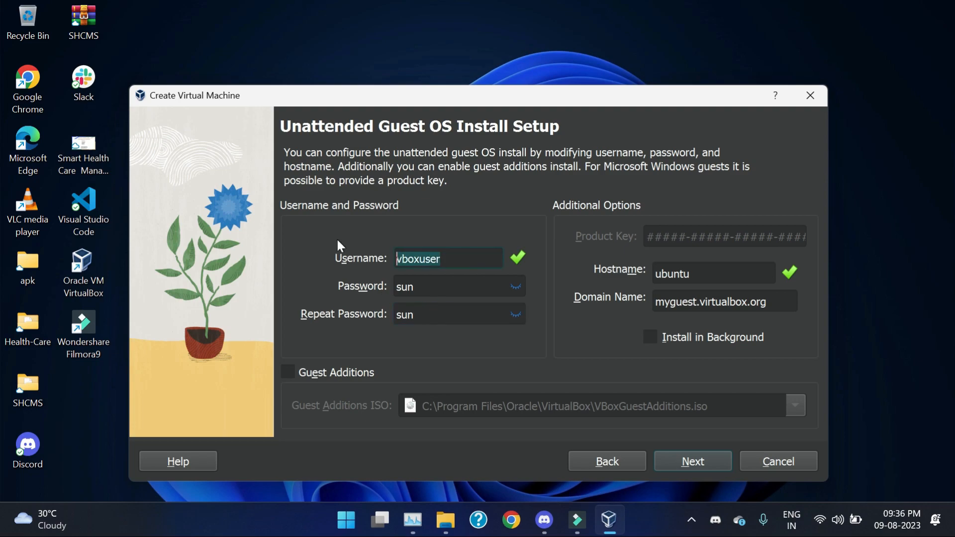
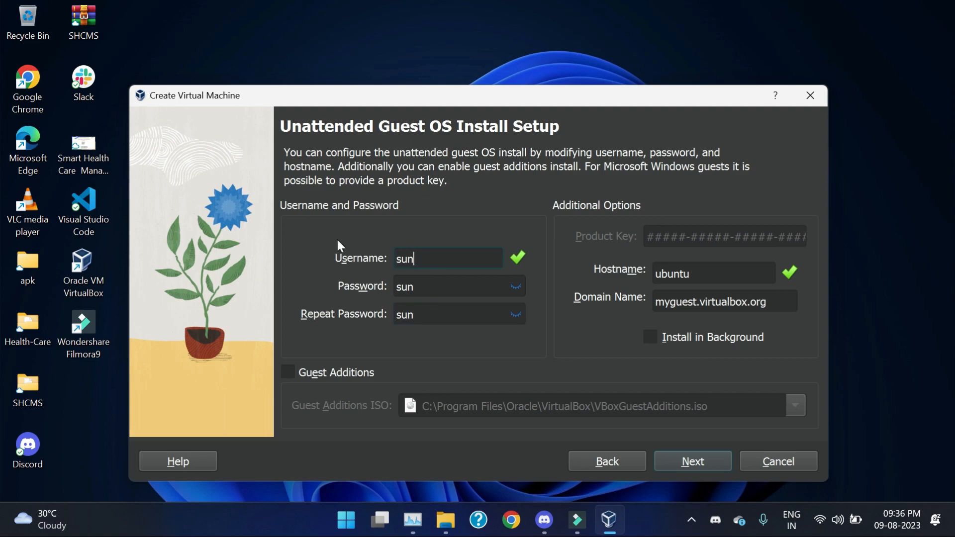
# Step: Set base memory to 8192 MB and processors to 4
pyautogui.click(676, 463)
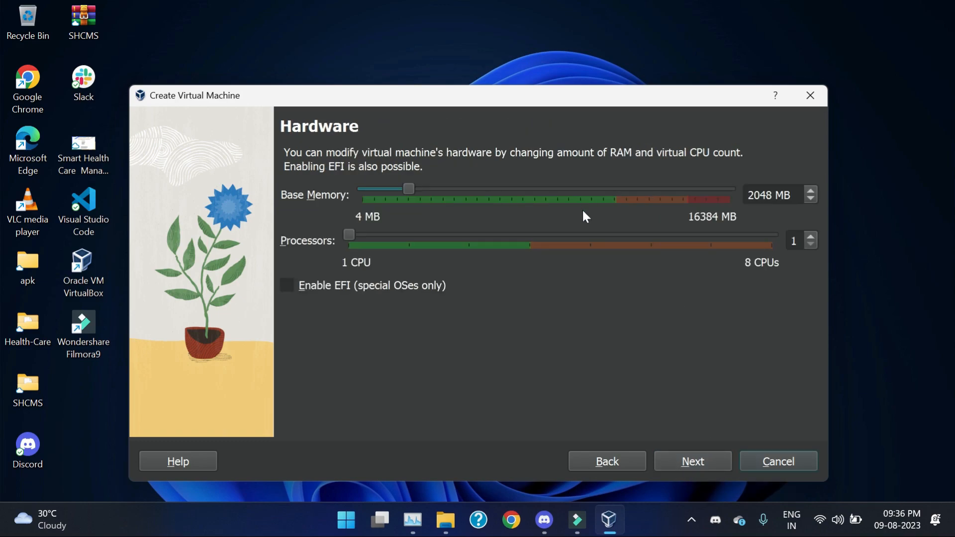
pyautogui.moveTo(774, 195); pyautogui.dragTo(720, 193)
pyautogui.write('8192')
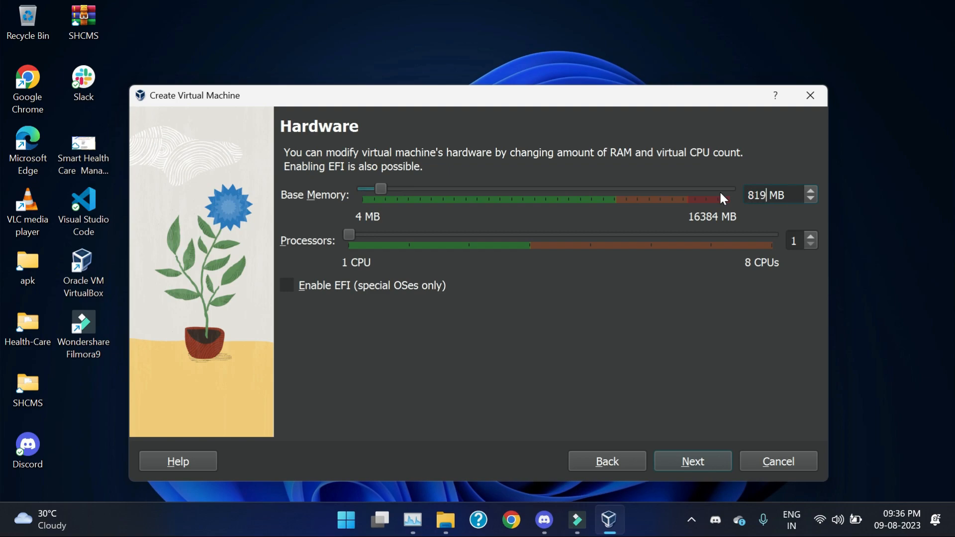
pyautogui.doubleClick(793, 241)
pyautogui.write('4')
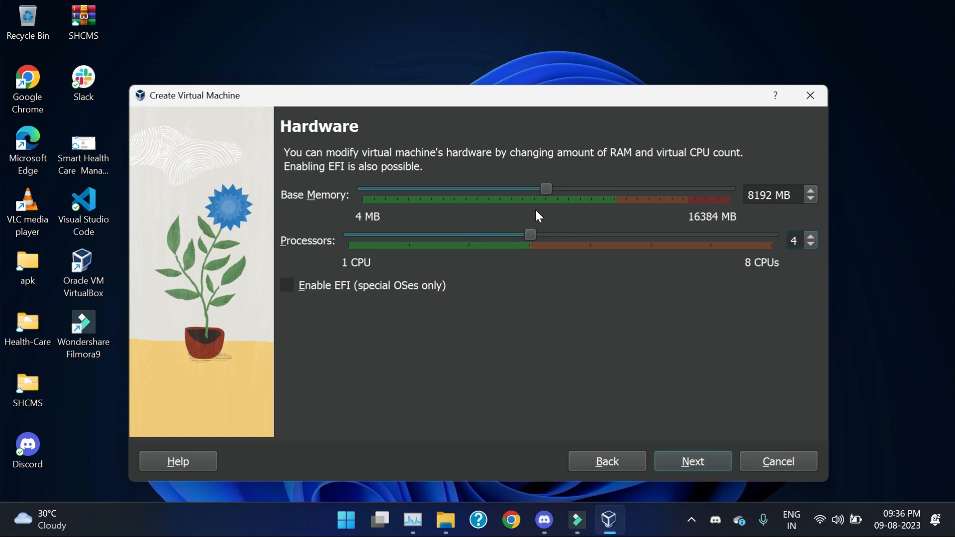
# Step: Set the virtual disk size to 200 GB and continue to the Summary page
pyautogui.click(690, 461)
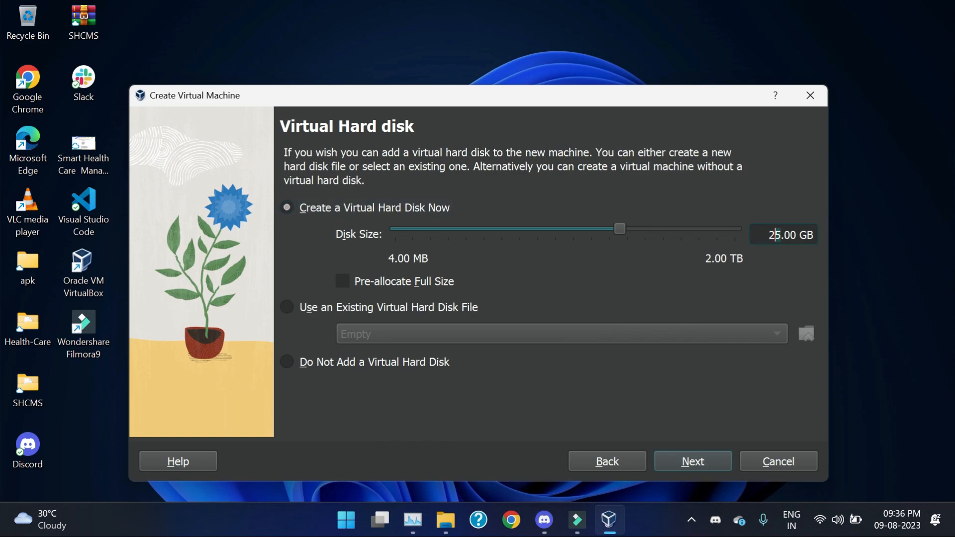
pyautogui.write('200')
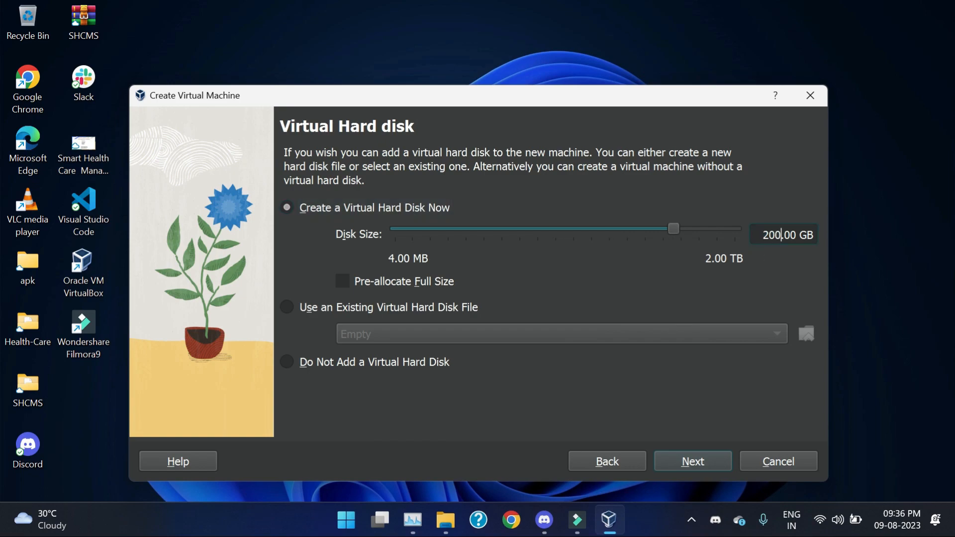
pyautogui.click(694, 468)
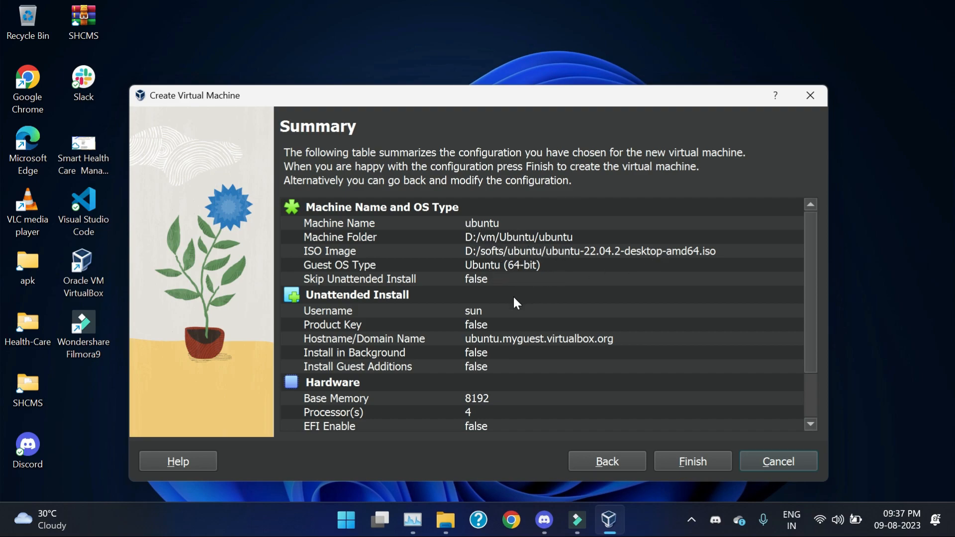
# Step: Finish the wizard to create the ubuntu VM
pyautogui.scroll(-1, 512, 296)
pyautogui.scroll(1, 527, 317)
pyautogui.click(693, 461)
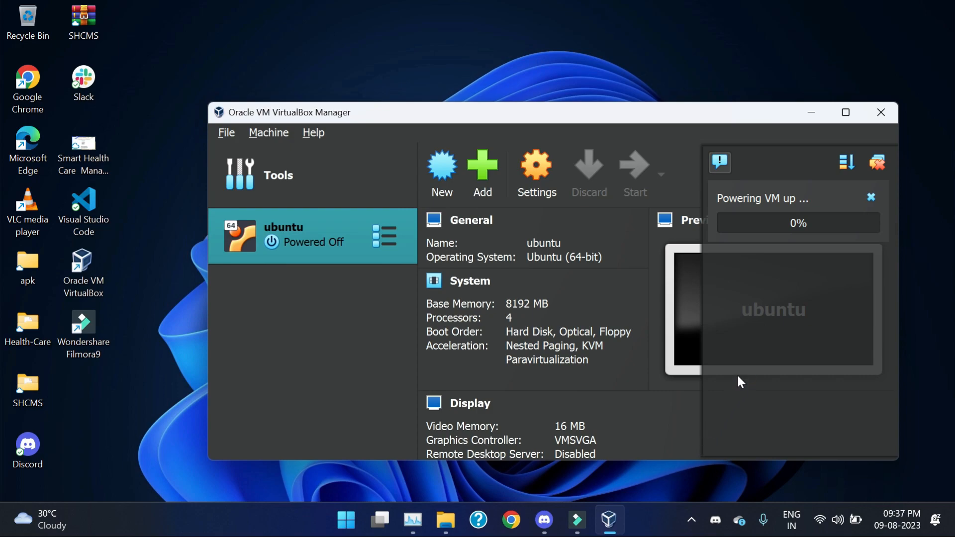
# Step: Minimise File Explorer, Task Manager and the VirtualBox Manager window
pyautogui.click(417, 520)
pyautogui.click(440, 521)
pyautogui.doubleClick(800, 35)
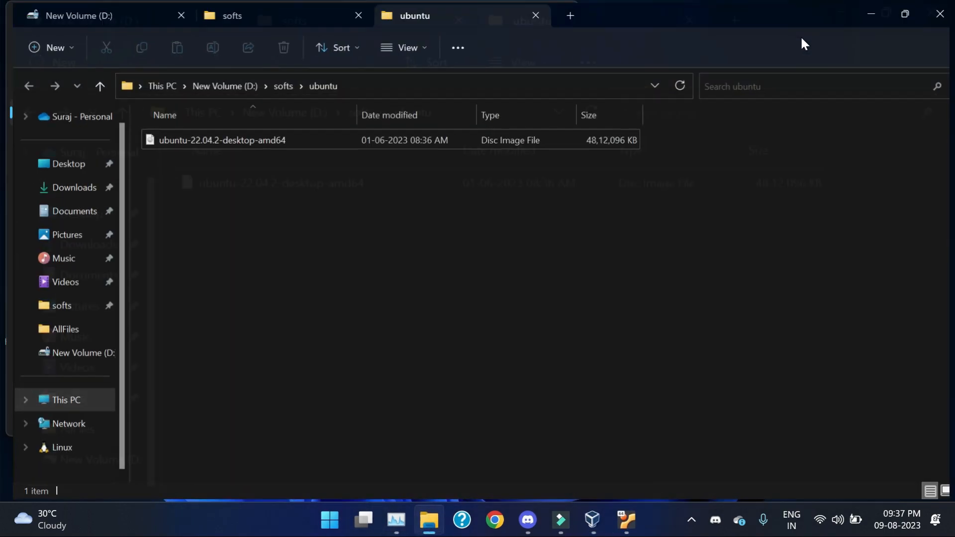
pyautogui.click(878, 9)
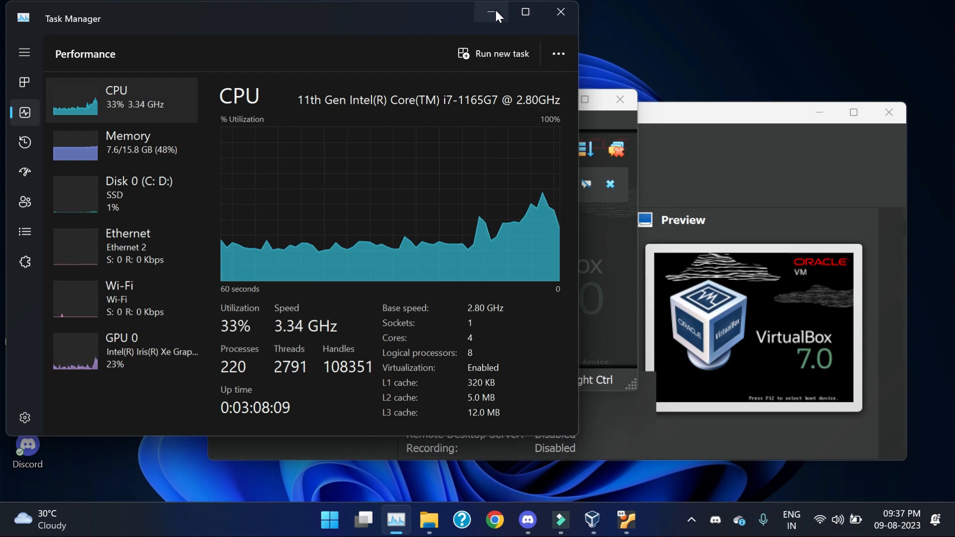
pyautogui.click(495, 12)
pyautogui.click(819, 112)
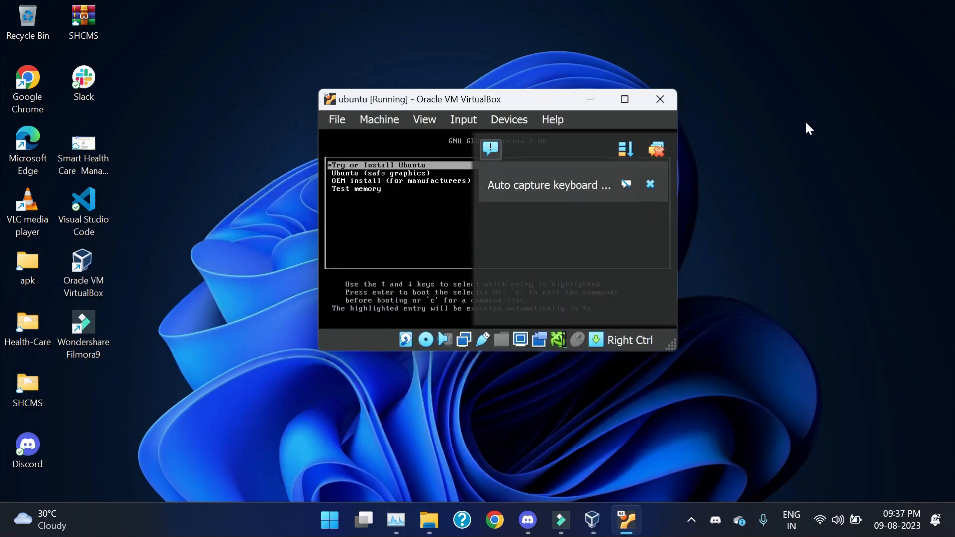
# Step: Dismiss the keyboard capture and mouse integration notifications in the VM window
pyautogui.click(650, 185)
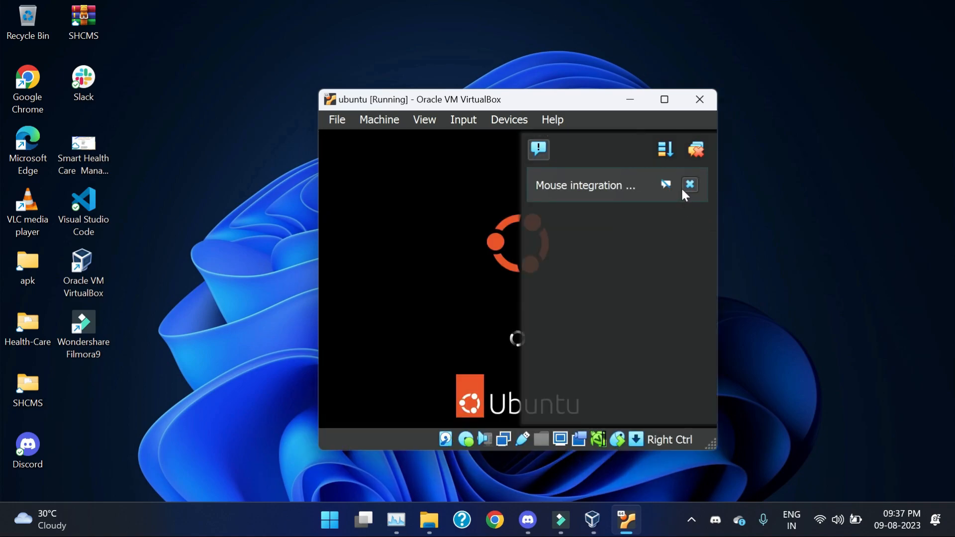
pyautogui.click(683, 189)
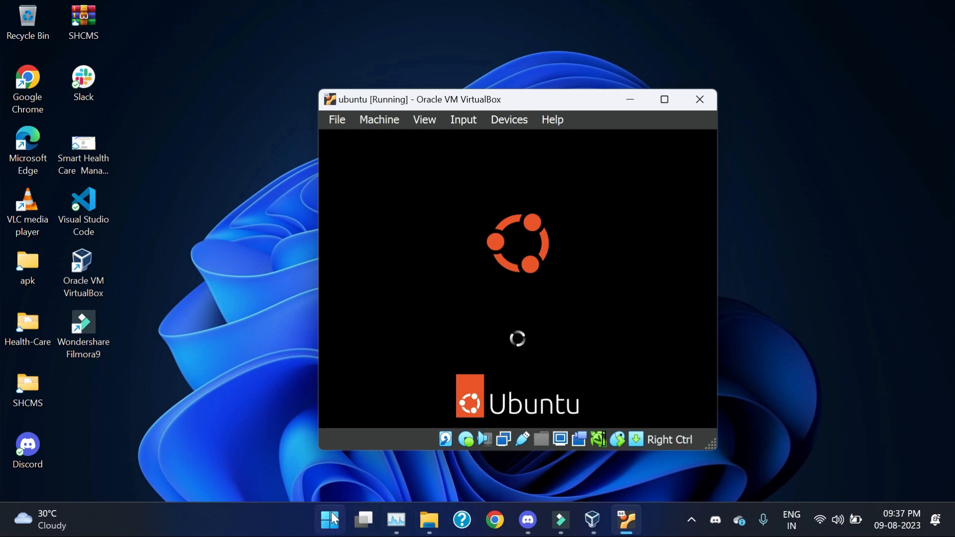
pyautogui.click(334, 519)
# Step: Launch Magnifier, try 200% zoom, move its toolbar, return to 100% and minimise it
pyautogui.write('magn')
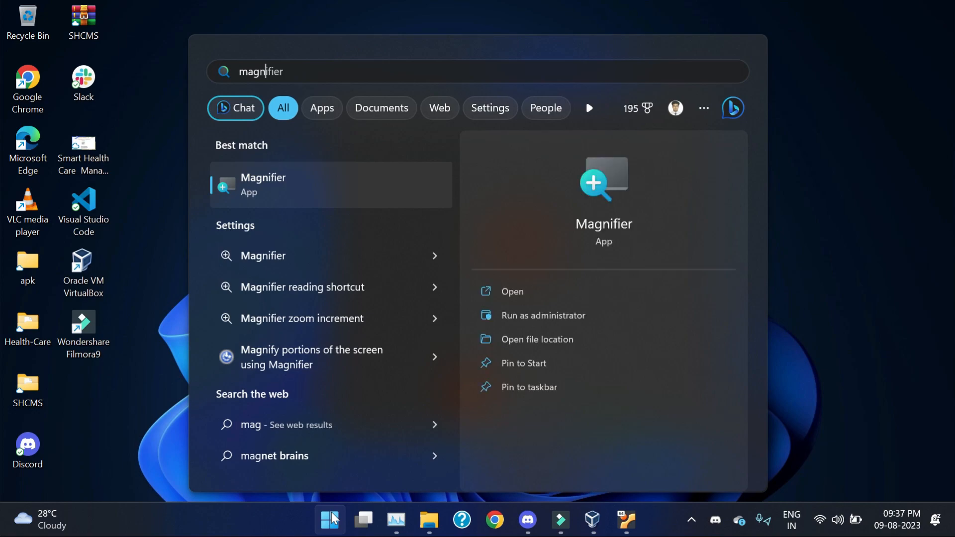
pyautogui.press('Return')
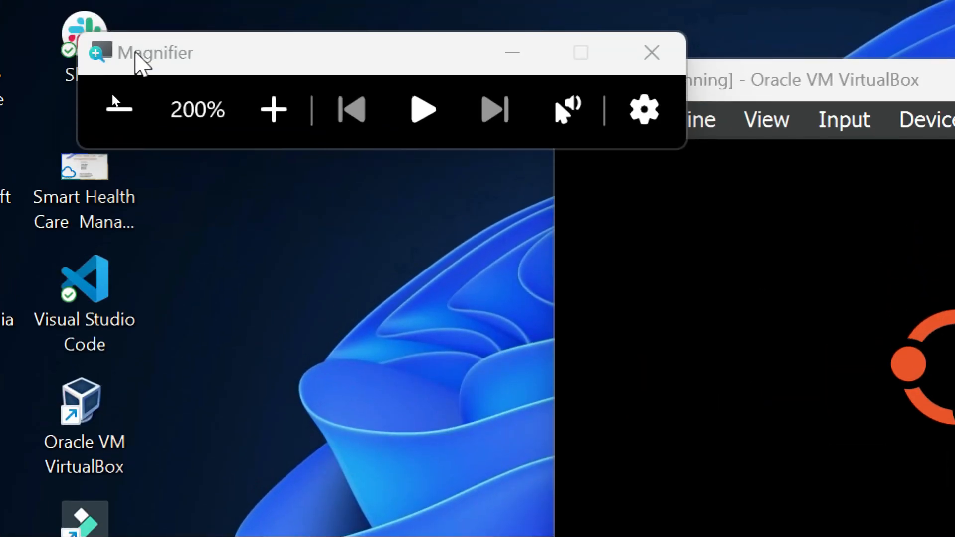
pyautogui.click(115, 111)
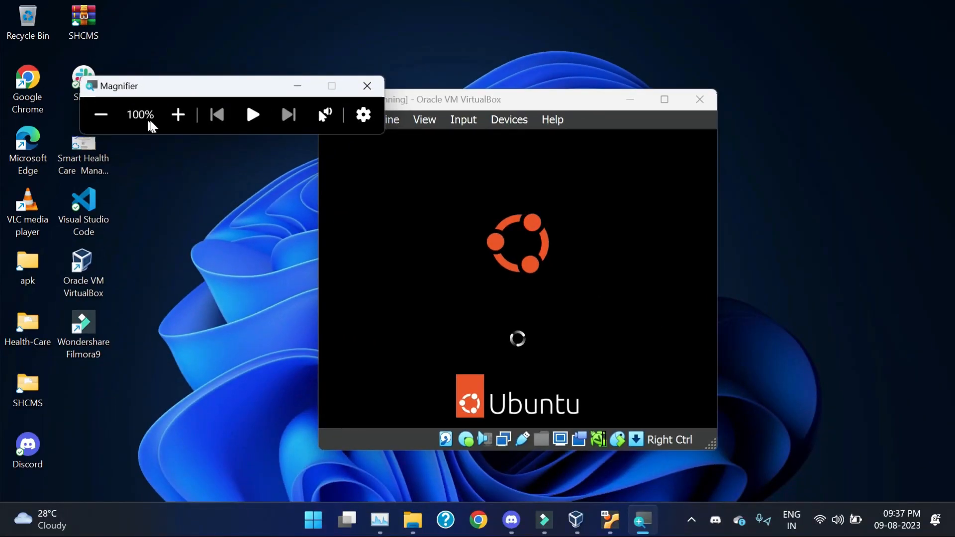
pyautogui.click(177, 118)
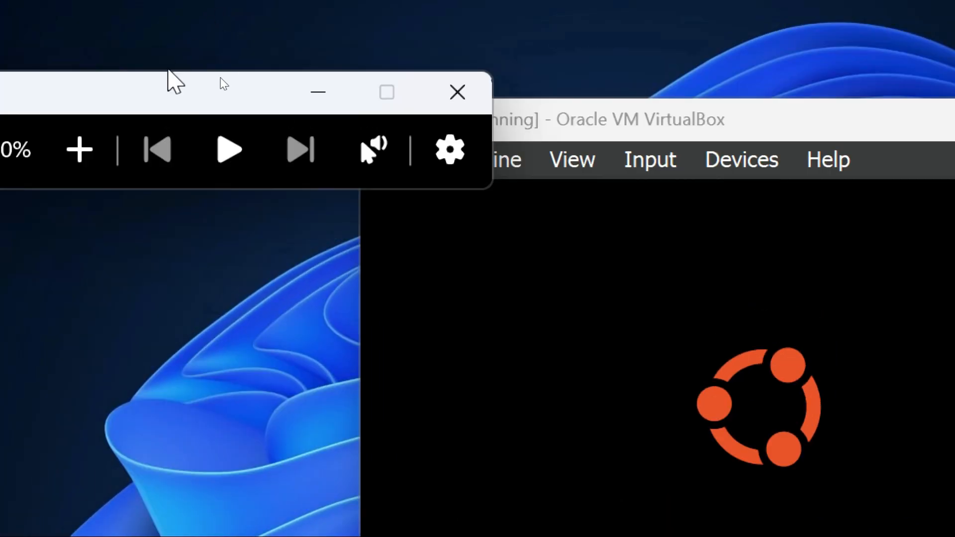
pyautogui.moveTo(148, 97); pyautogui.dragTo(18, 11)
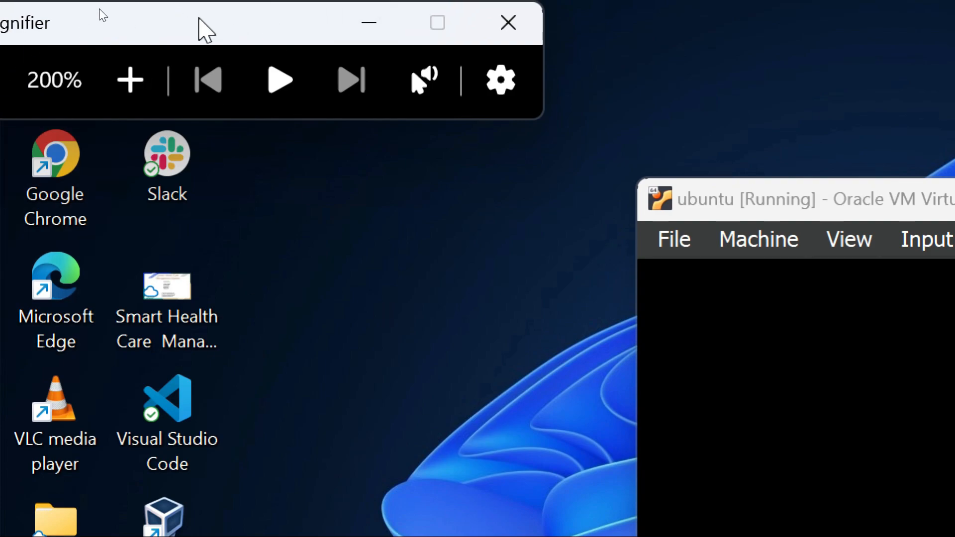
pyautogui.click(146, 115)
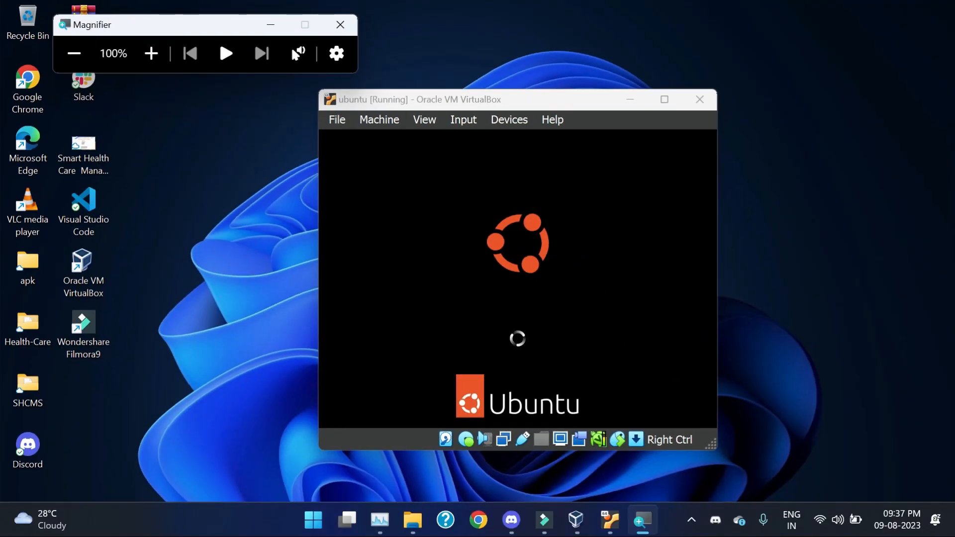
pyautogui.click(271, 25)
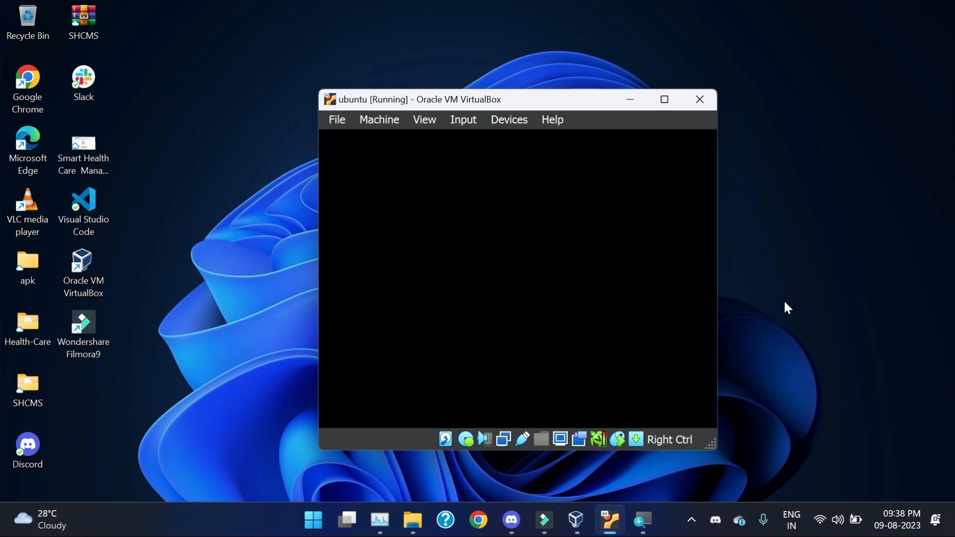
# Step: Expand the Ubuntu installer's detailed progress log and check CPU load in Task Manager
pyautogui.click(698, 515)
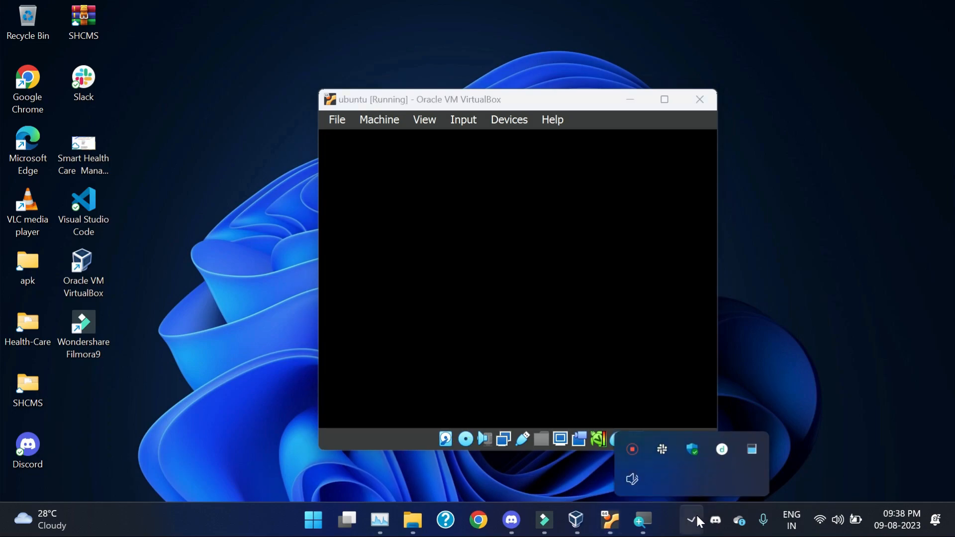
pyautogui.rightClick(630, 448)
pyautogui.click(649, 457)
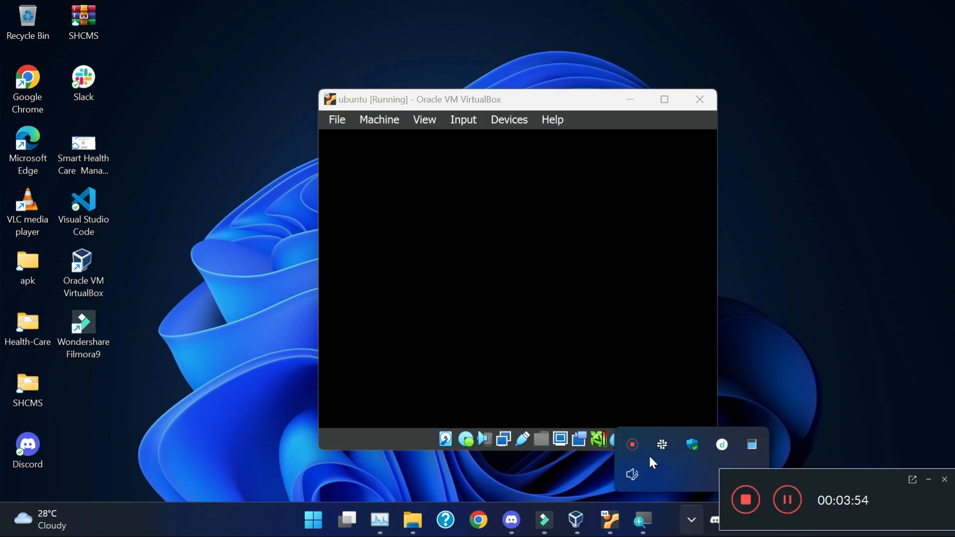
pyautogui.click(780, 495)
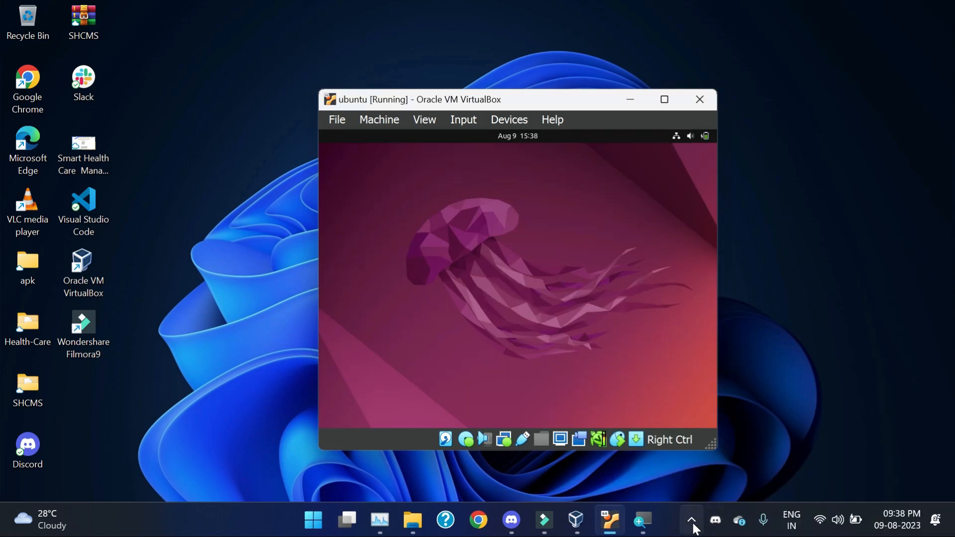
pyautogui.click(694, 527)
pyautogui.rightClick(658, 452)
pyautogui.click(667, 493)
pyautogui.click(929, 478)
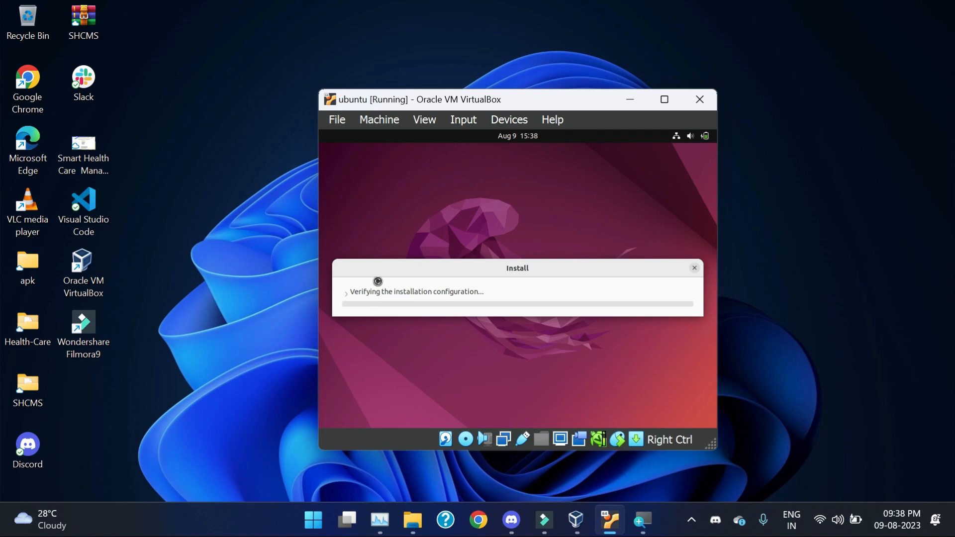
pyautogui.click(374, 287)
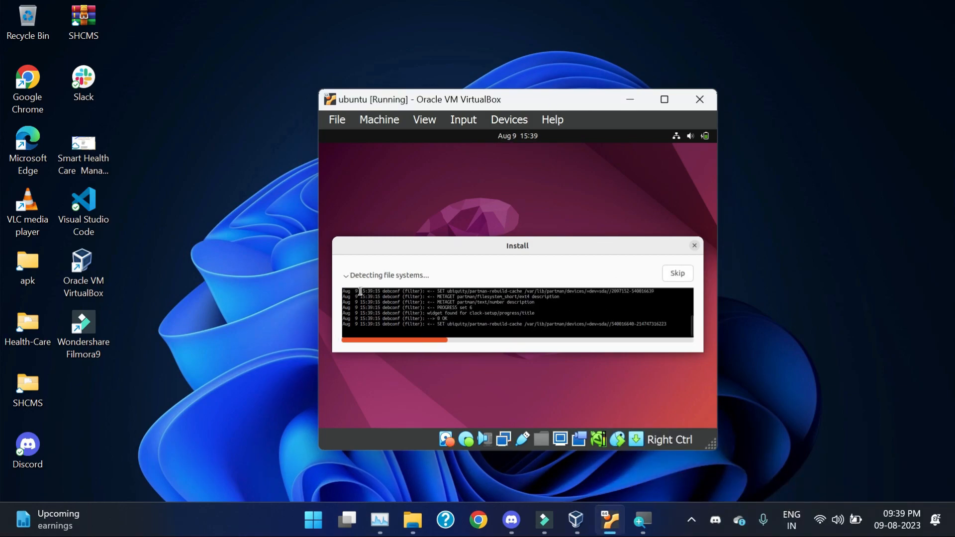
pyautogui.click(383, 517)
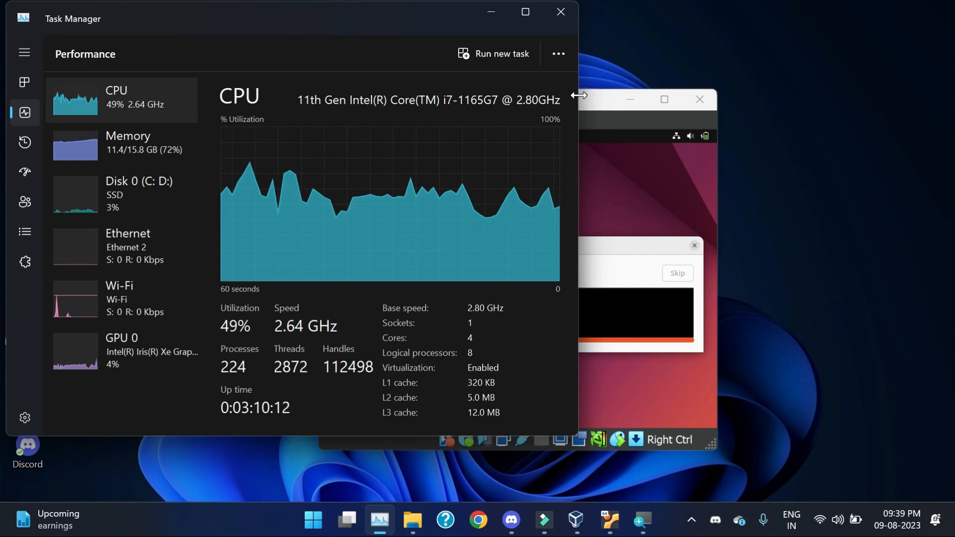
# Step: Bring the Ubuntu VM window to the front, make it taller, and collapse the installer log
pyautogui.click(595, 100)
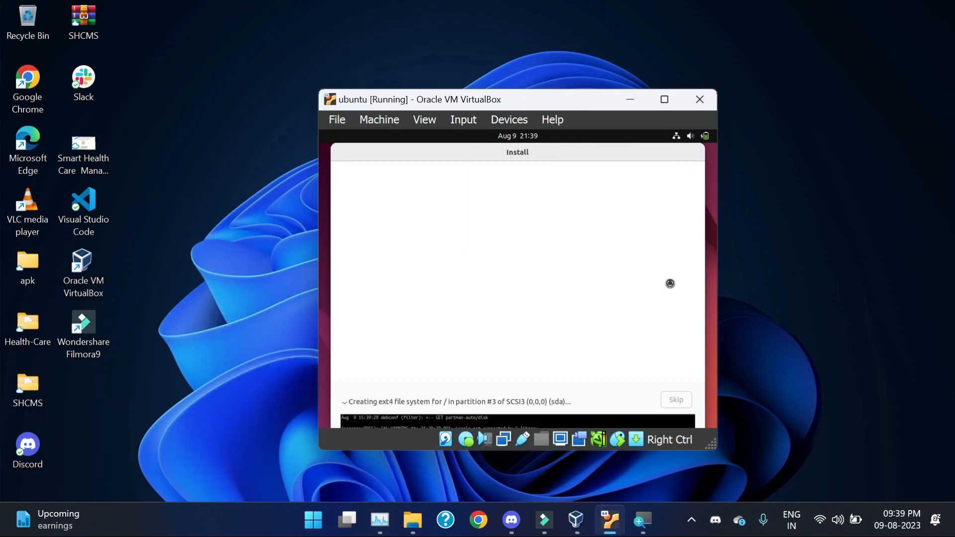
pyautogui.moveTo(463, 152); pyautogui.dragTo(460, 152)
pyautogui.moveTo(654, 451); pyautogui.dragTo(654, 473)
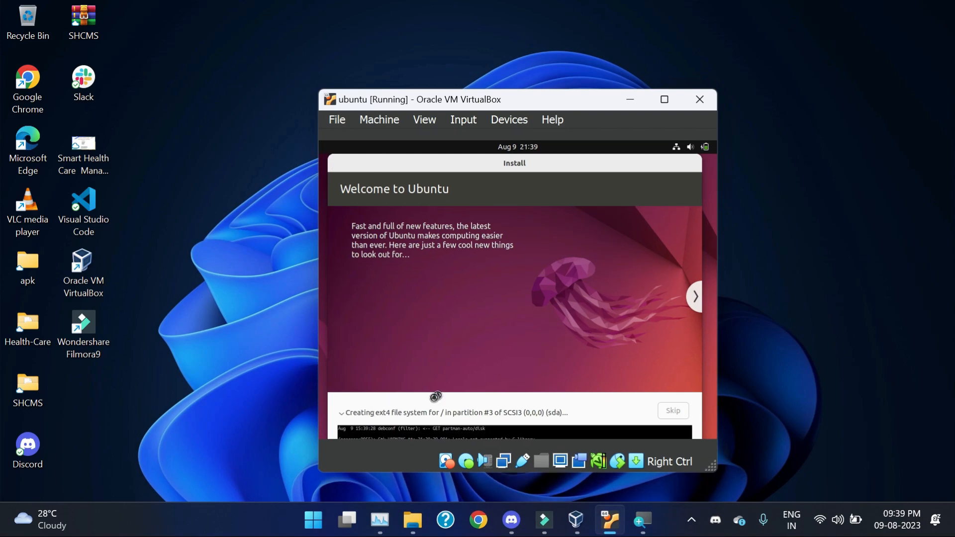
pyautogui.click(343, 413)
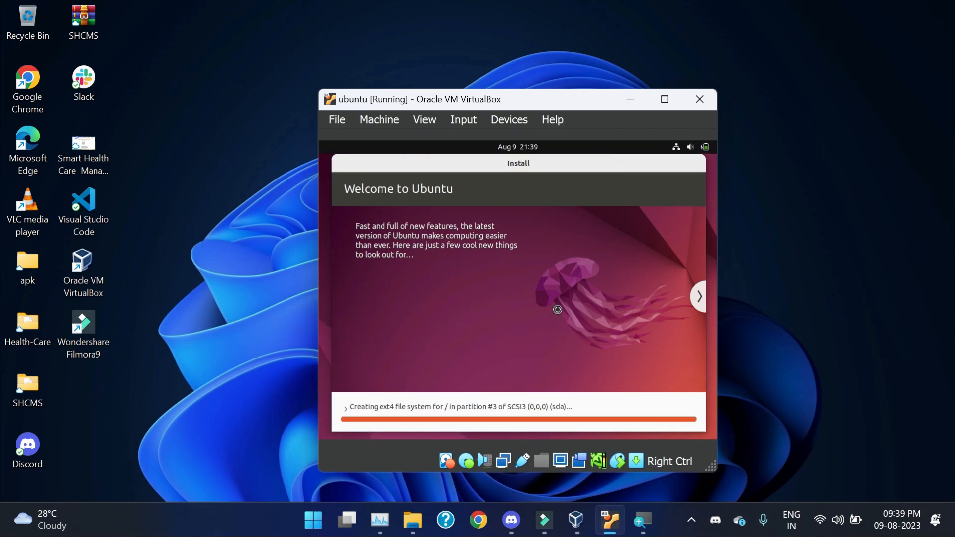
# Step: Check the screen recorder controls and toggle the installer's file-copy log open and closed
pyautogui.click(691, 519)
pyautogui.click(660, 446)
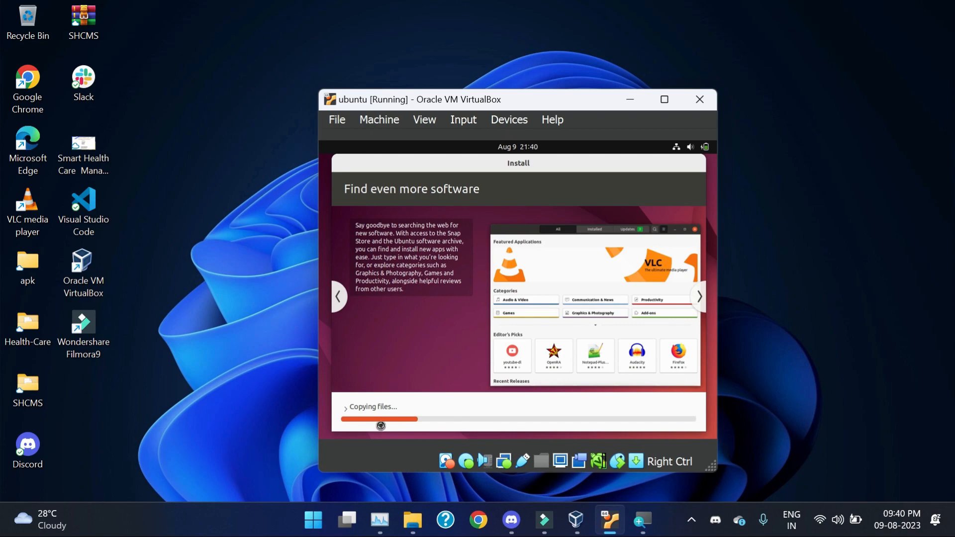
pyautogui.click(345, 408)
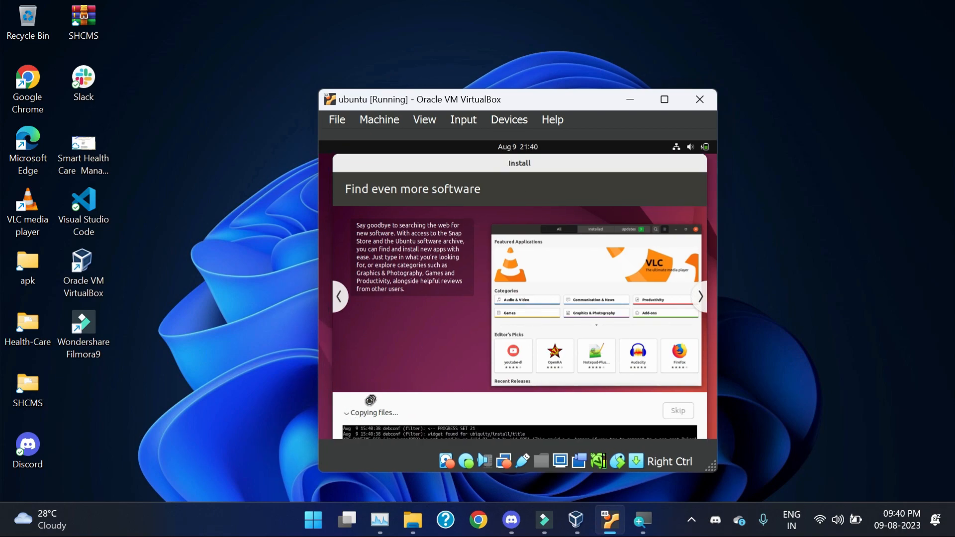
pyautogui.click(347, 412)
# Step: Glance at Ubuntu's status menu and the copy log, then move the VM window up and left
pyautogui.click(692, 148)
pyautogui.click(693, 146)
pyautogui.click(692, 520)
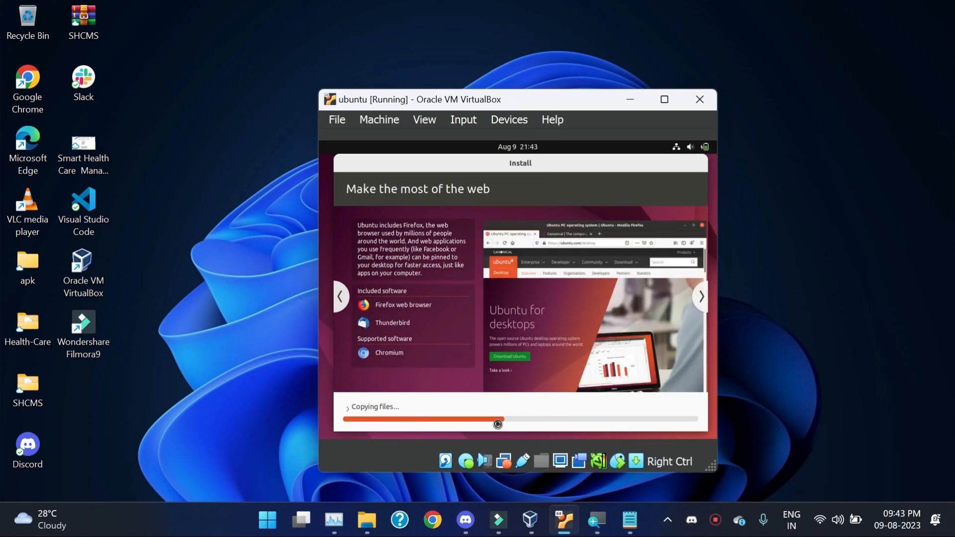
pyautogui.click(348, 407)
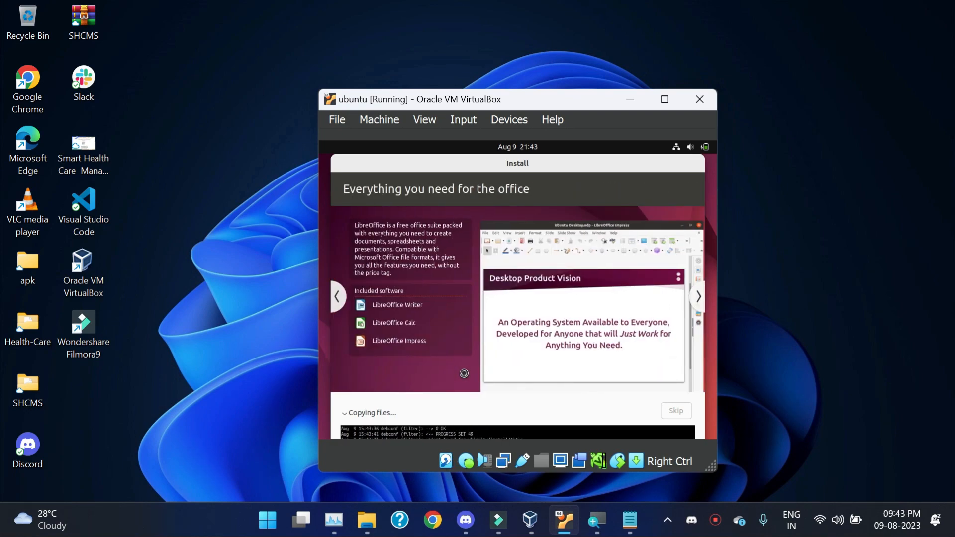
pyautogui.click(351, 415)
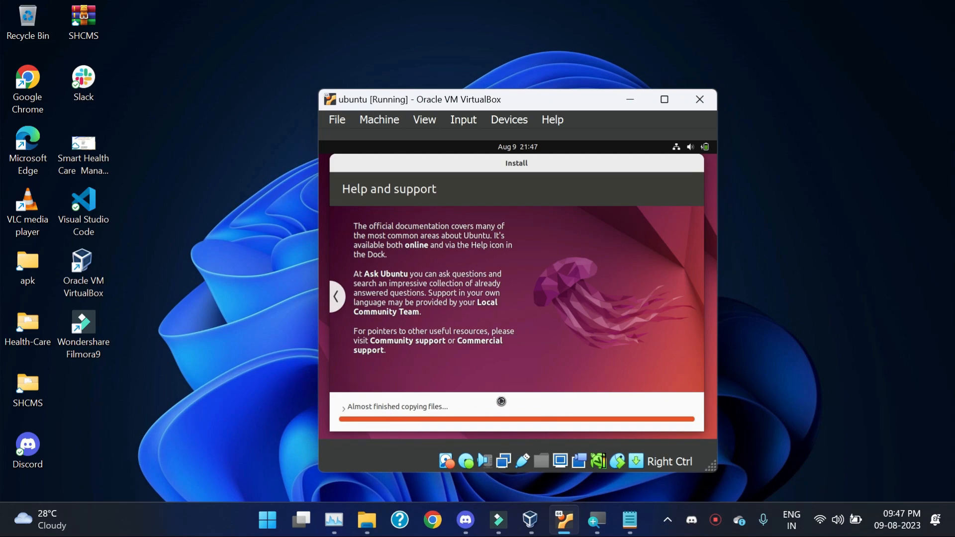
pyautogui.moveTo(564, 104); pyautogui.dragTo(548, 78)
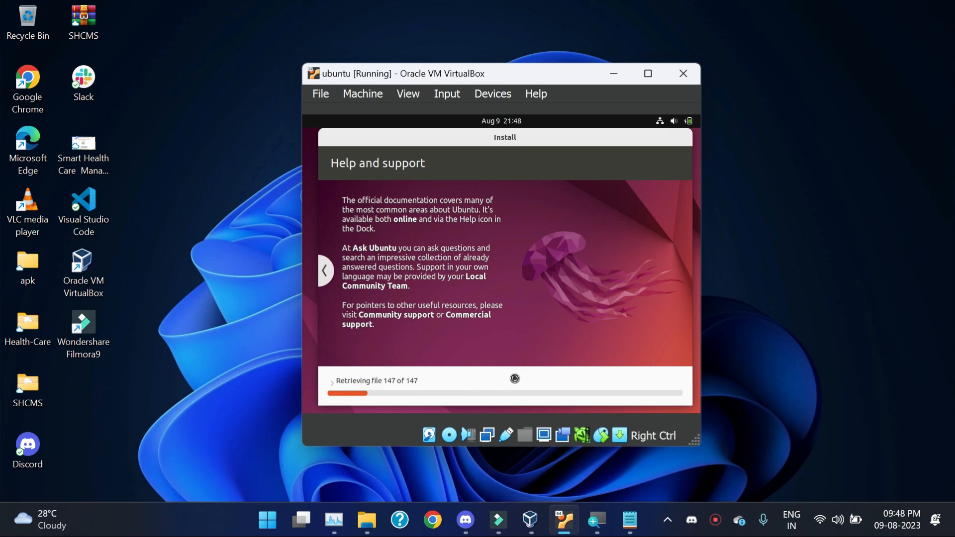
# Step: Check resource usage in Task Manager, minimize it, and refocus the virtual machine window
pyautogui.click(334, 518)
pyautogui.click(590, 72)
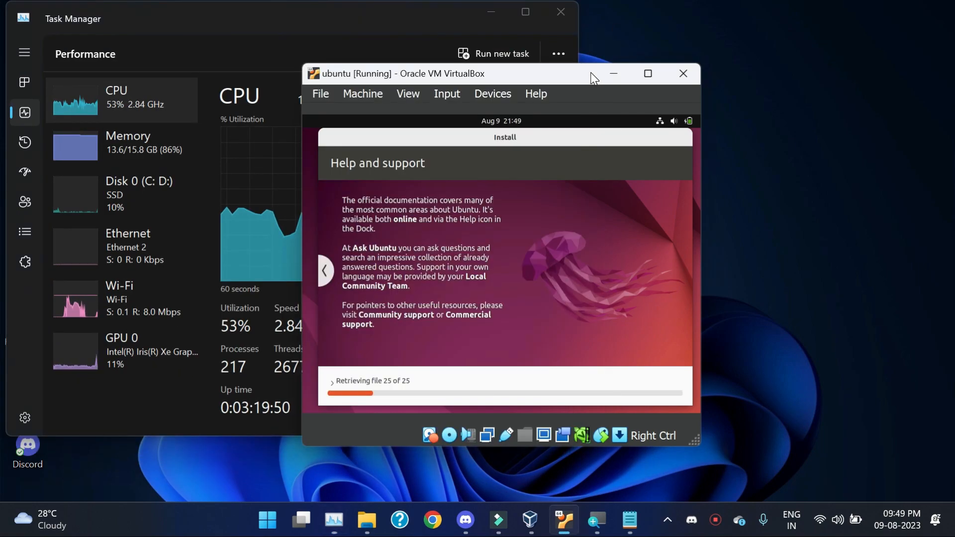
pyautogui.click(492, 5)
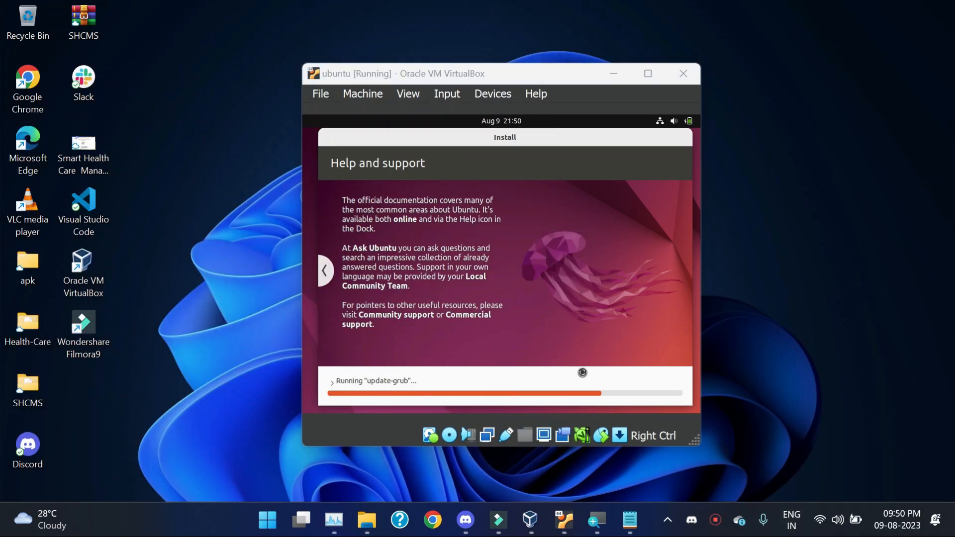
pyautogui.click(523, 75)
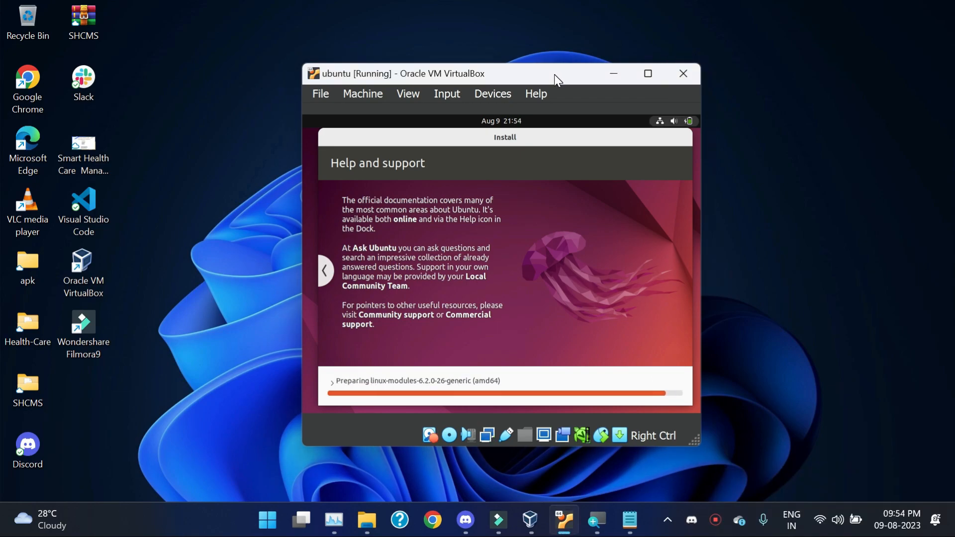
# Step: Nudge the installer window, show its detailed log, and refocus the VM while installation finishes
pyautogui.moveTo(561, 138); pyautogui.dragTo(556, 153)
pyautogui.click(329, 388)
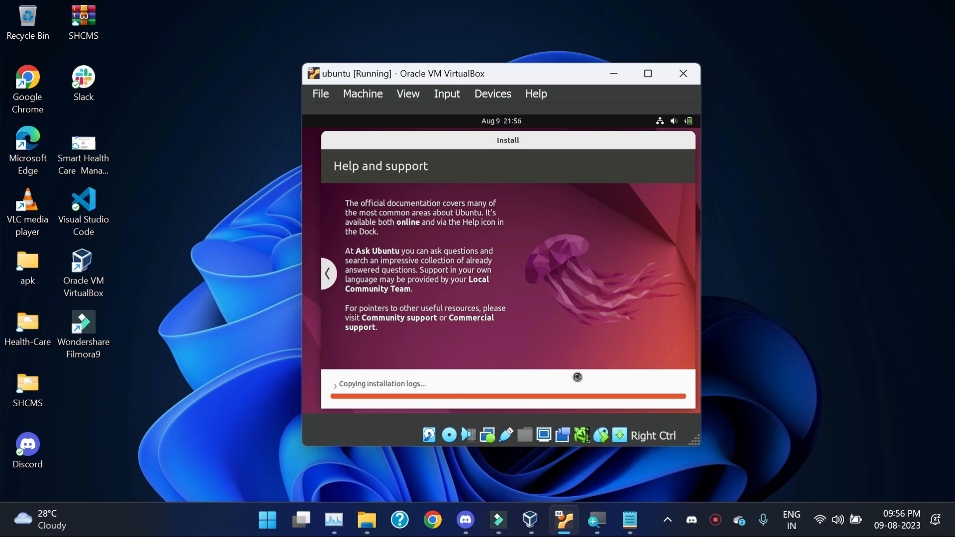
pyautogui.click(716, 520)
pyautogui.click(929, 480)
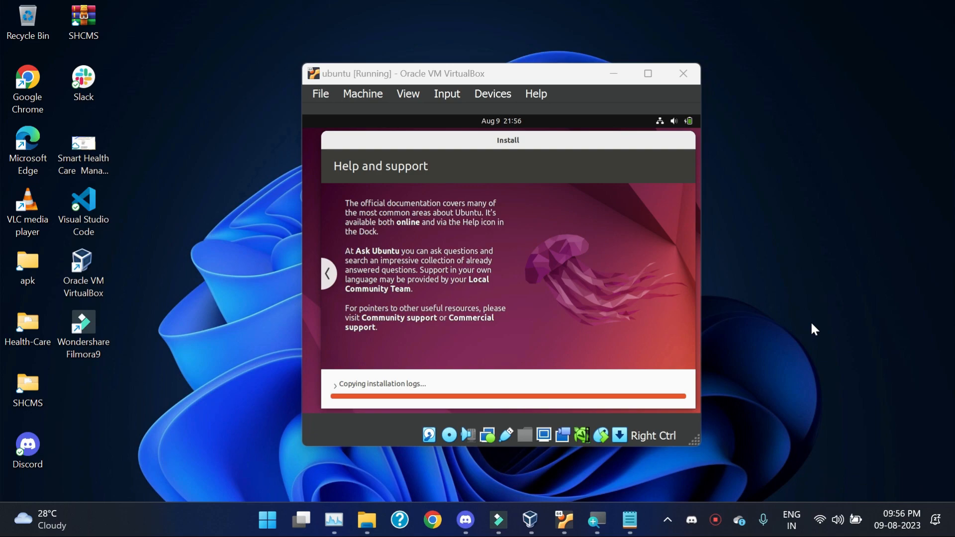
pyautogui.click(573, 75)
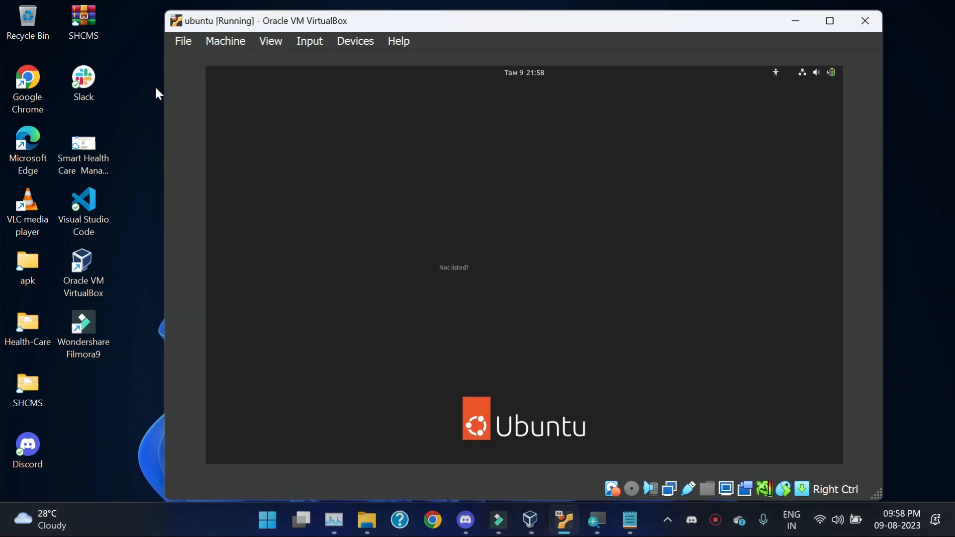
# Step: Log in to Ubuntu by selecting the user account and entering its password
pyautogui.click(539, 260)
pyautogui.write('***')
pyautogui.press('Return')
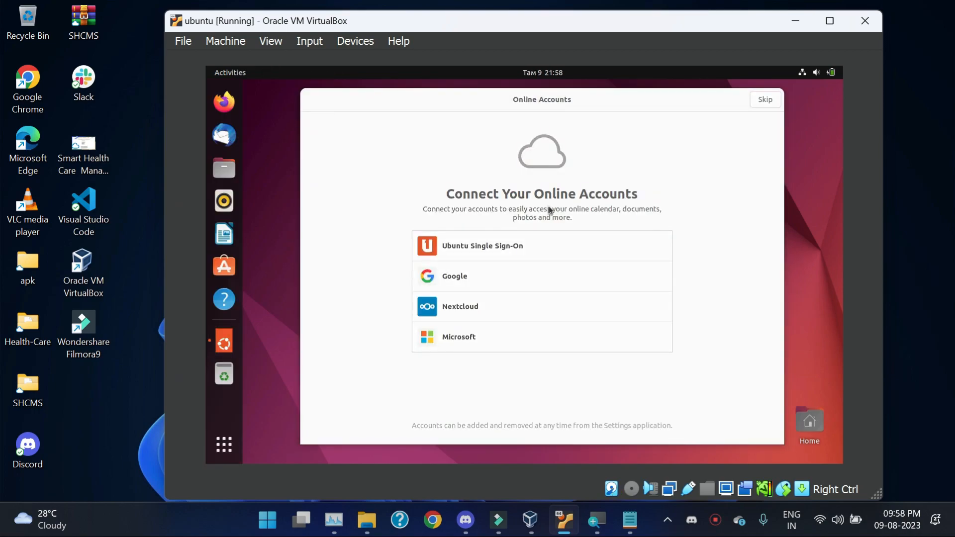
# Step: Skip Online Accounts and continue past the Ubuntu Pro, Help improve Ubuntu, and location pages
pyautogui.click(765, 99)
pyautogui.click(769, 101)
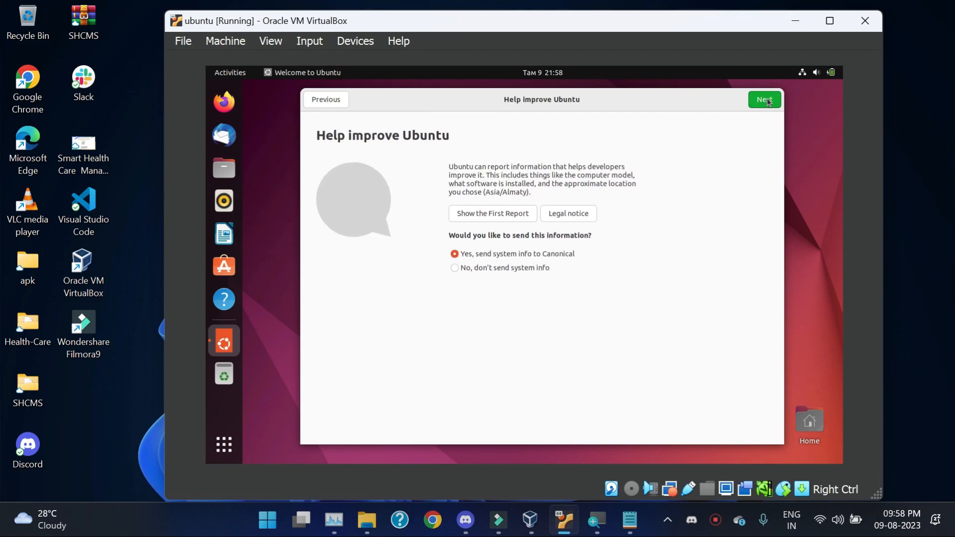
pyautogui.click(768, 102)
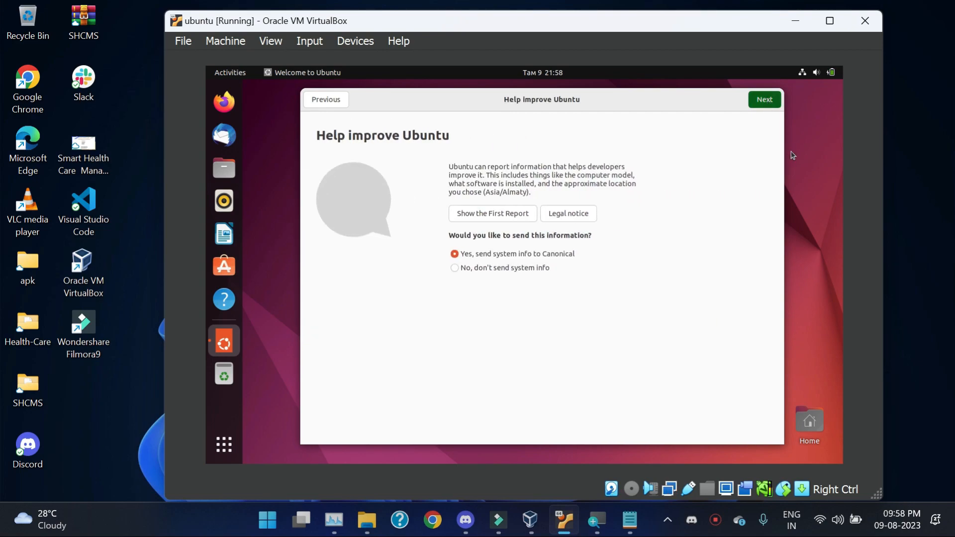
pyautogui.click(764, 100)
pyautogui.click(774, 103)
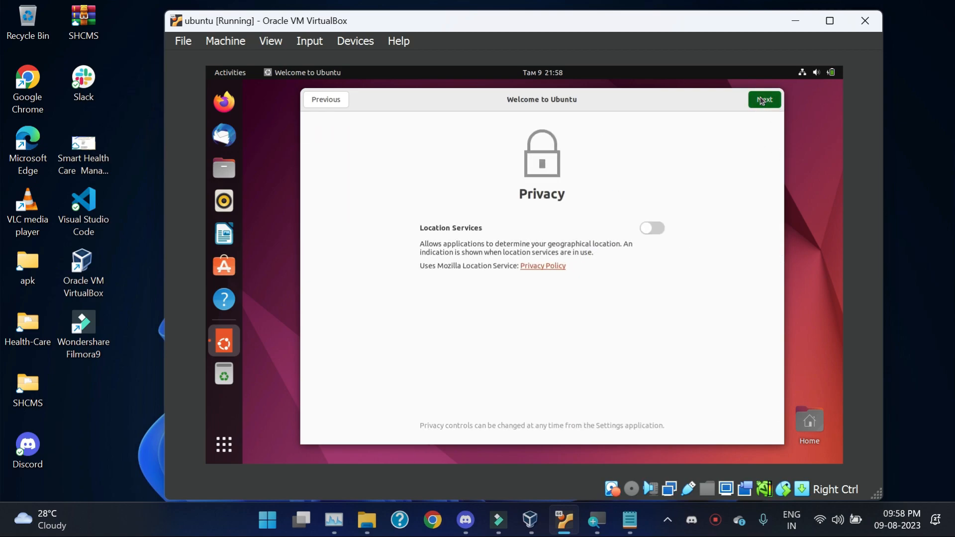
# Step: Finish the welcome wizard with Done, then maximize and restore the VM window
pyautogui.click(760, 106)
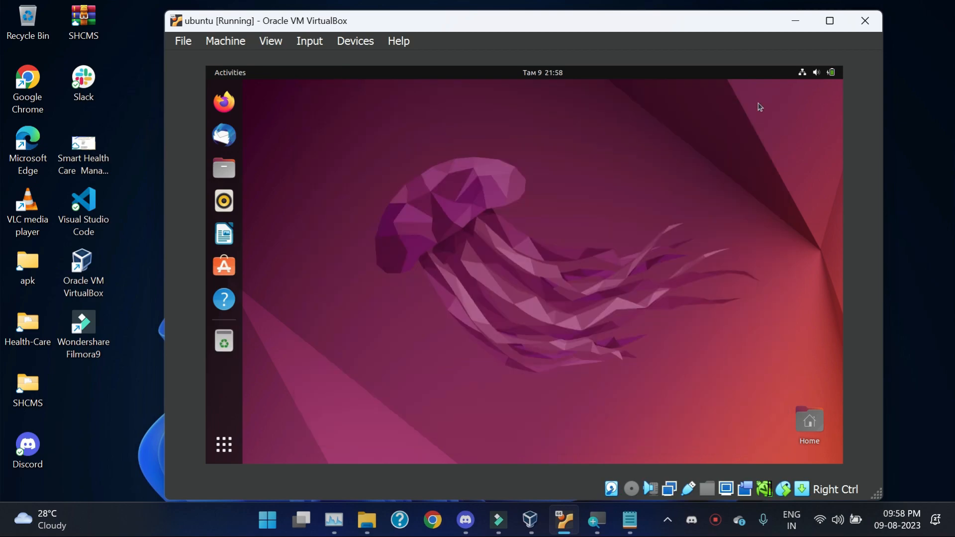
pyautogui.click(829, 20)
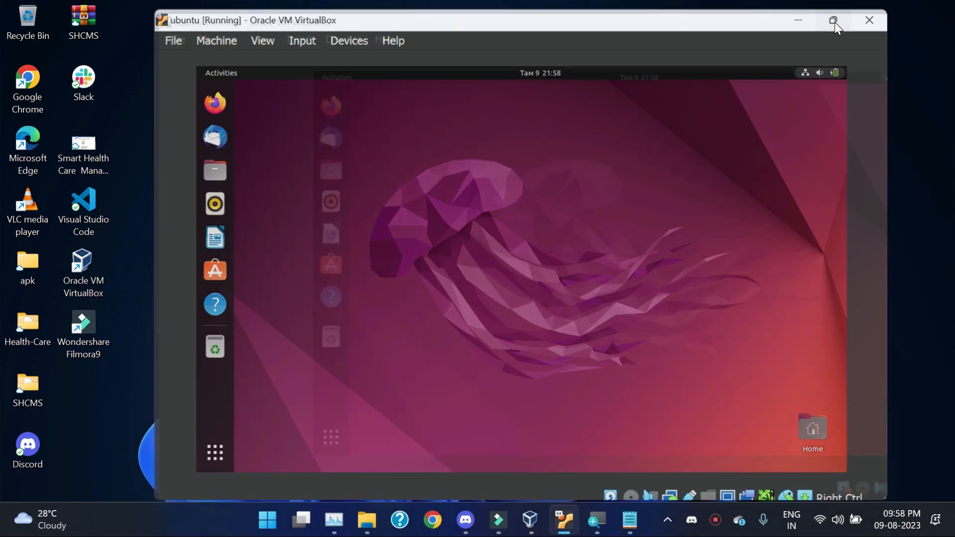
pyautogui.click(894, 13)
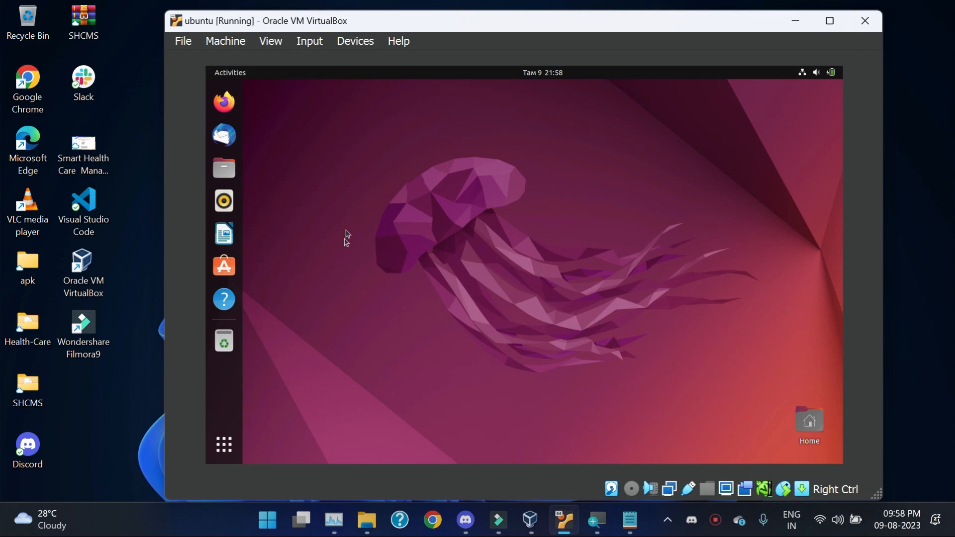
# Step: Launch Terminal from the Show Applications grid
pyautogui.click(224, 445)
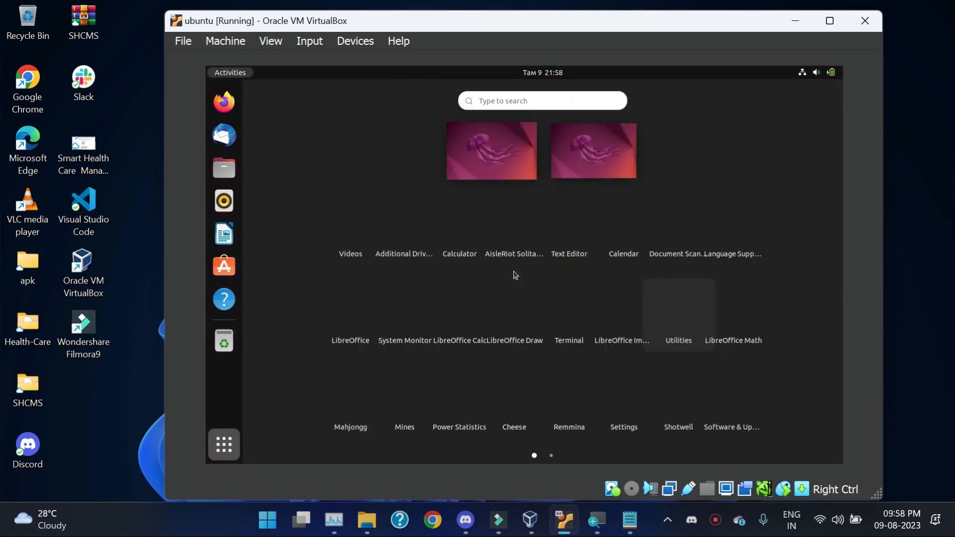
pyautogui.scroll(-1, 512, 238)
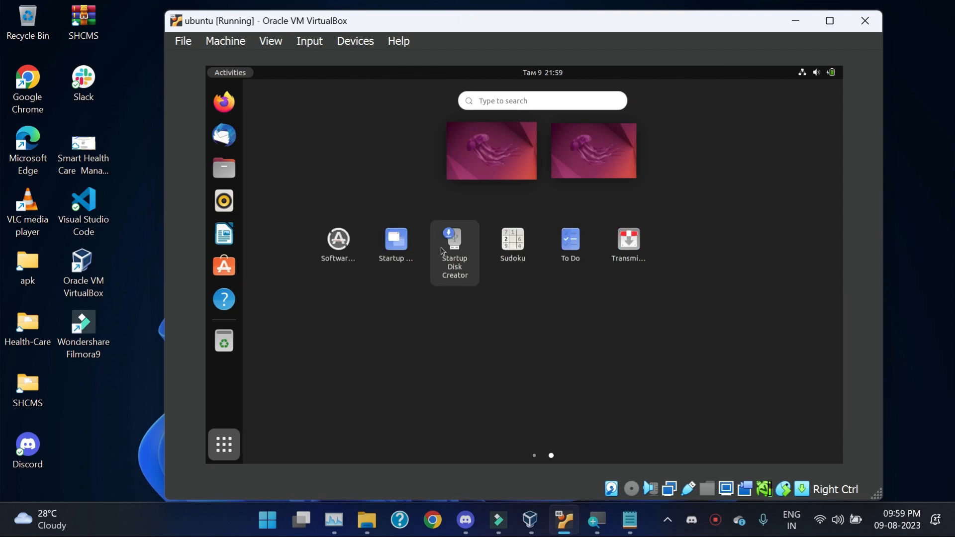
pyautogui.scroll(1, 442, 251)
pyautogui.click(559, 307)
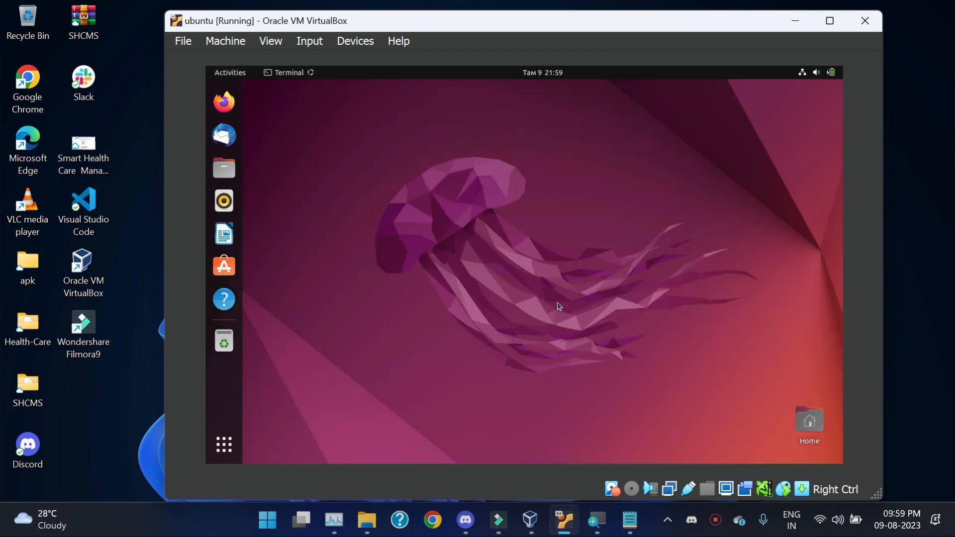